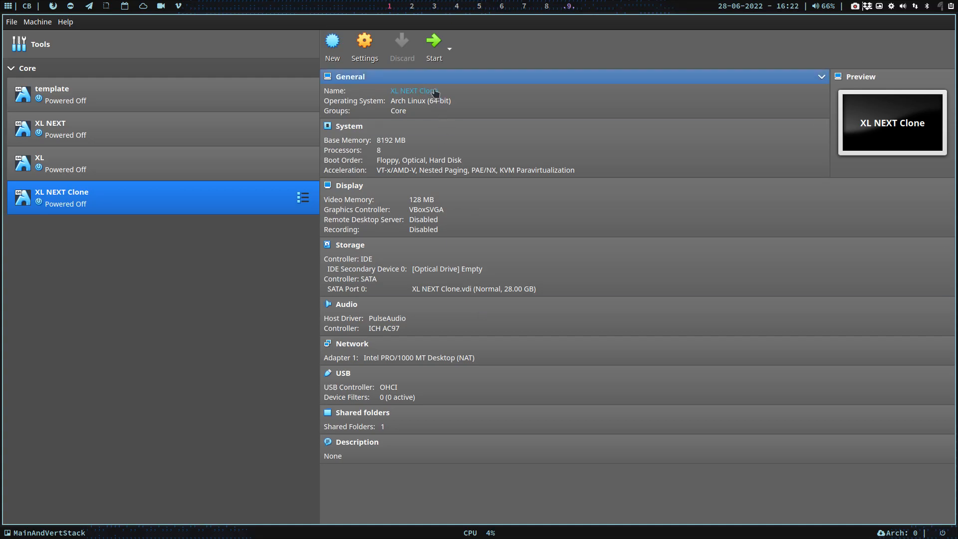
# Start the XL NEXT Clone virtual machine and boot past the GRUB menu immediately
pyautogui.click(434, 43)
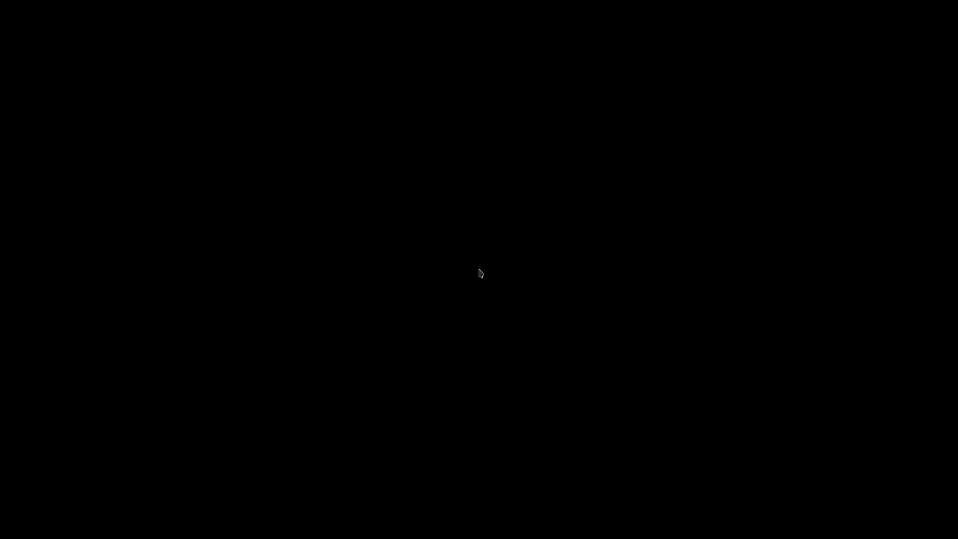
pyautogui.press('Return')
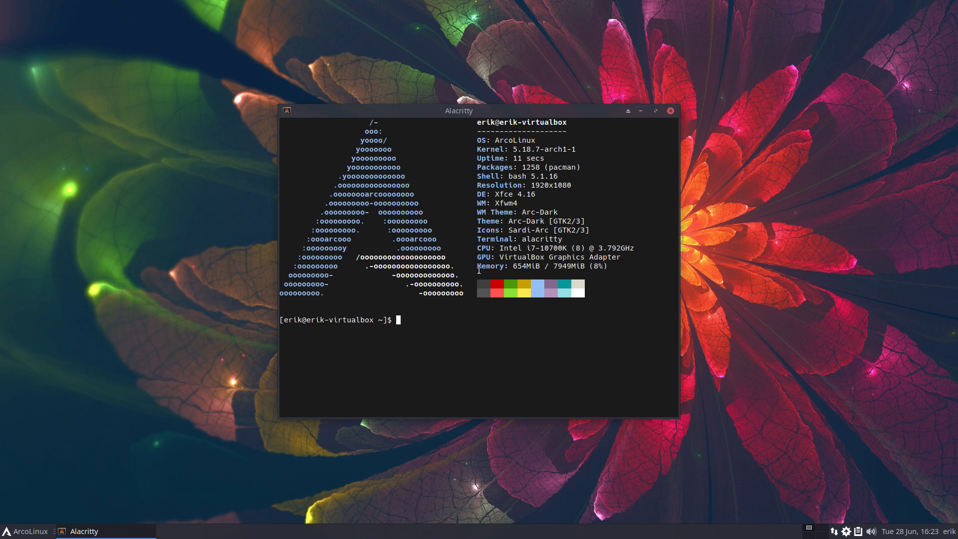
# Run 'update' in Alacritty and accept the full system package upgrade
pyautogui.write('update')
pyautogui.press('Return')
pyautogui.press('Return')
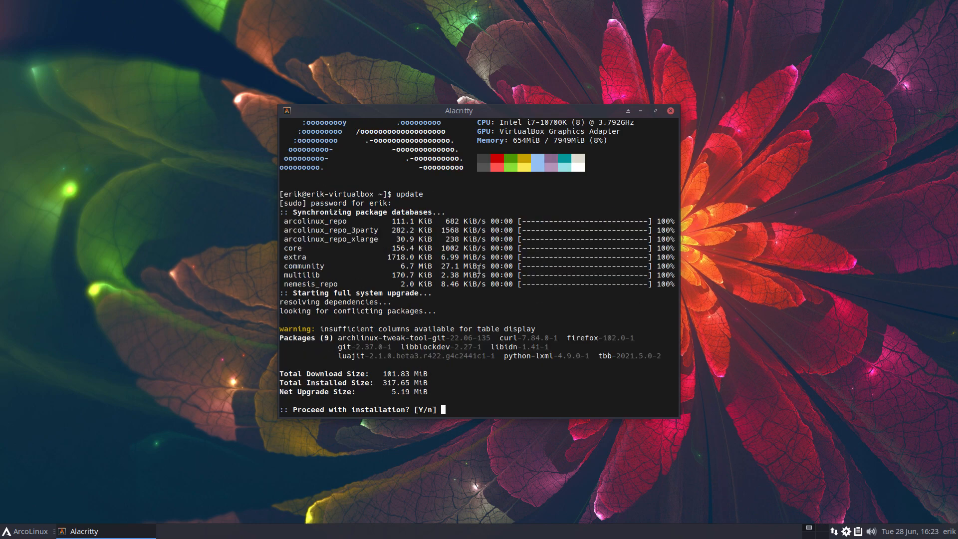
pyautogui.press('Return')
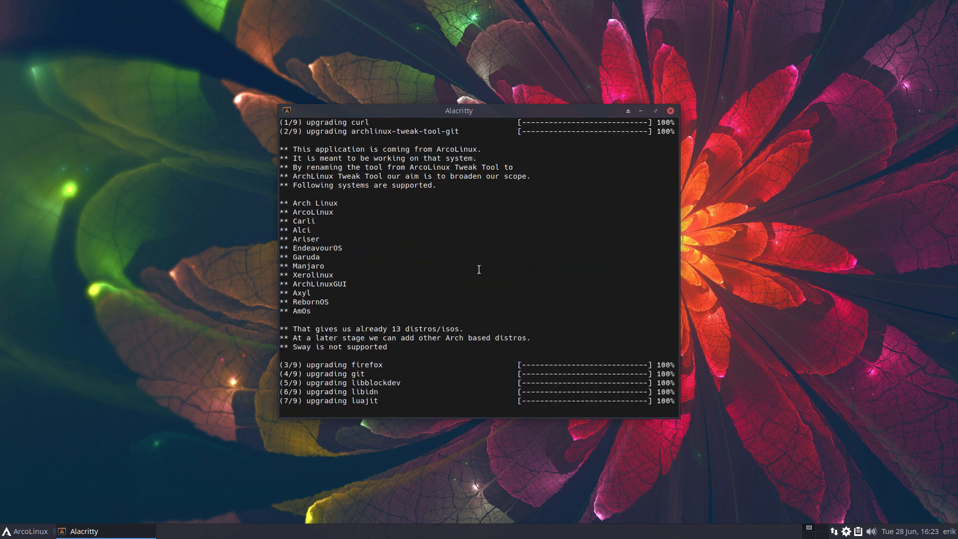
# Launch archlinux-tweak-tool and authenticate it with the account password
pyautogui.write('a')
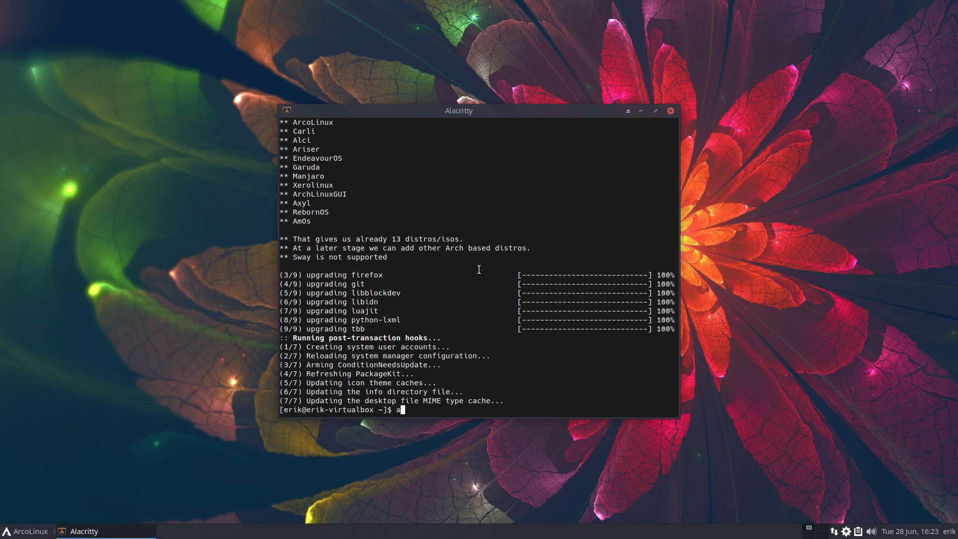
pyautogui.write('rchlinux-t')
pyautogui.press('Tab')
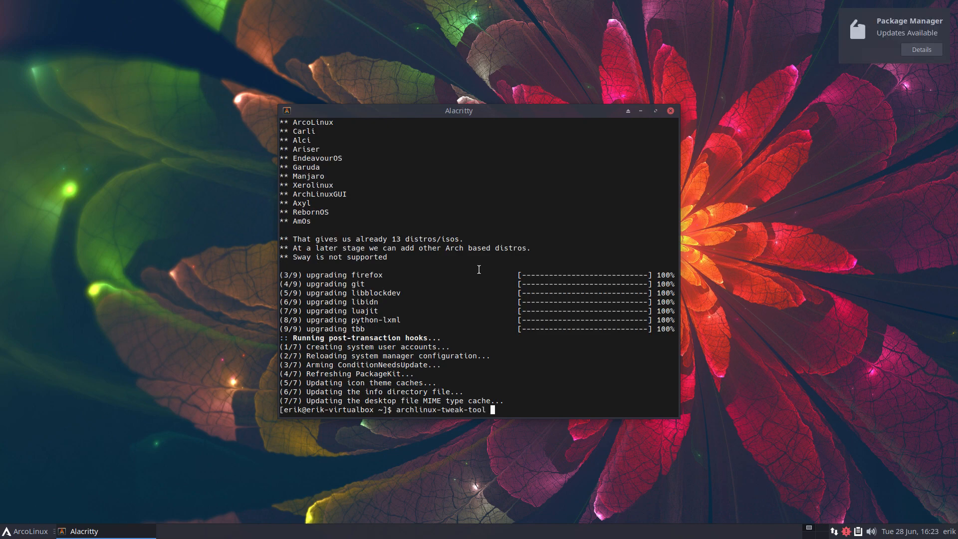
pyautogui.press('Return')
pyautogui.write('test')
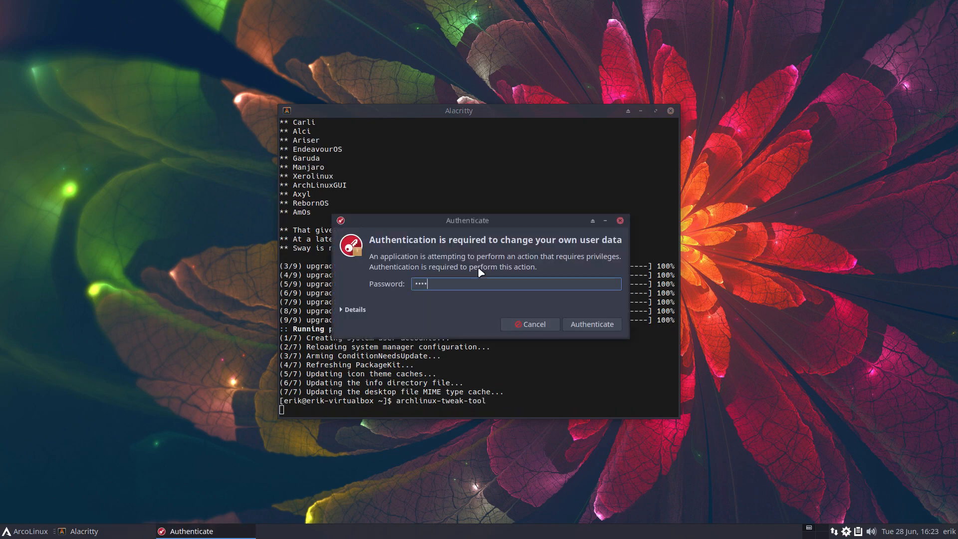
pyautogui.press('Return')
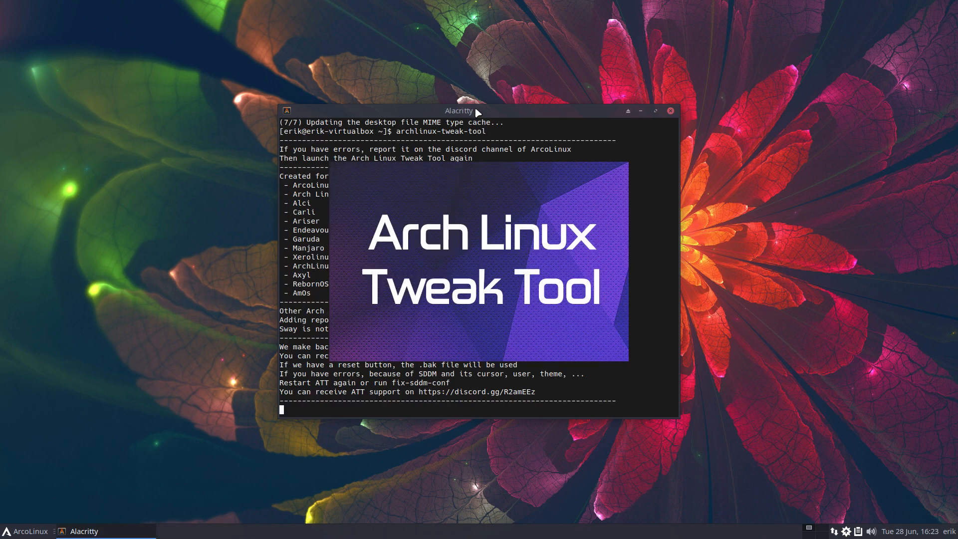
# Move the terminal and tweak tool windows apart and go to the Login section
pyautogui.moveTo(477, 112); pyautogui.dragTo(216, 112)
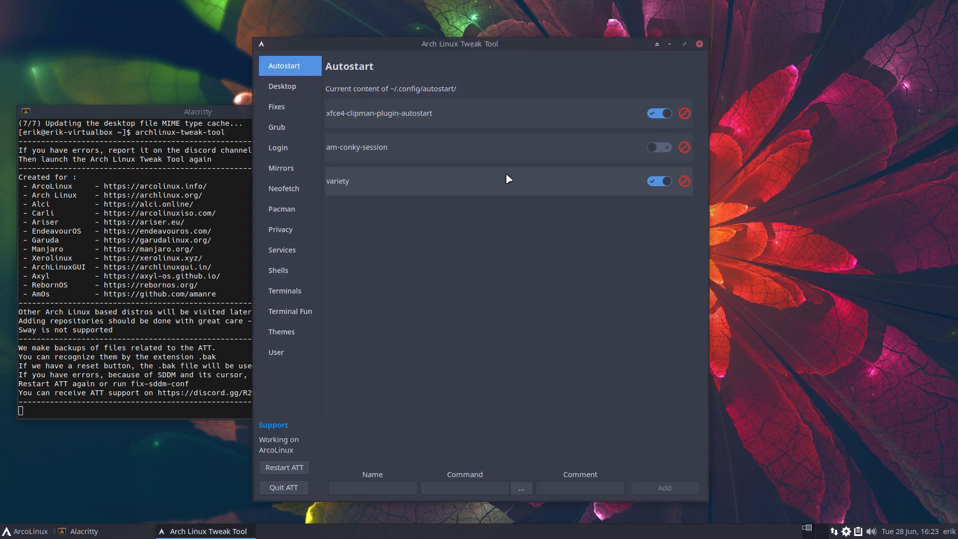
pyautogui.moveTo(513, 47); pyautogui.dragTo(687, 43)
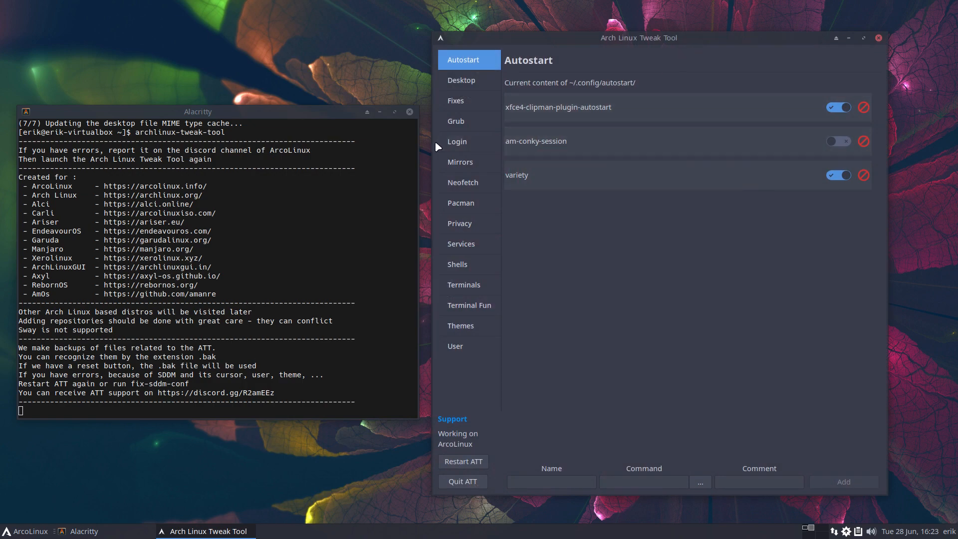
pyautogui.click(455, 142)
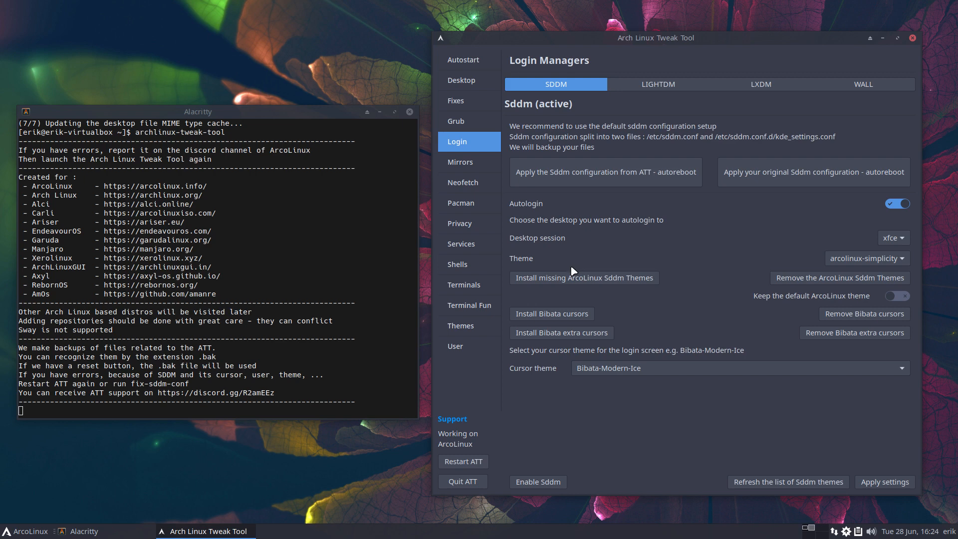
pyautogui.click(804, 535)
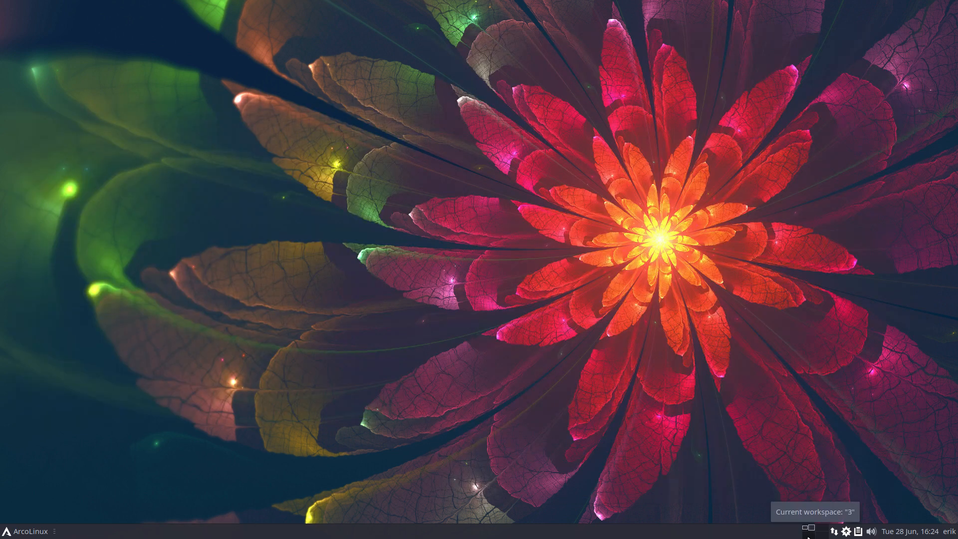
pyautogui.click(808, 529)
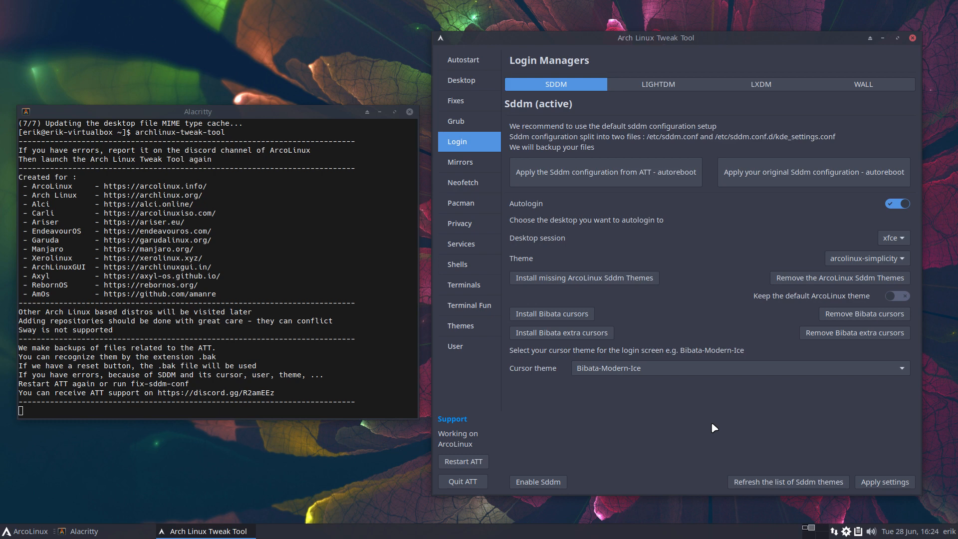
pyautogui.click(655, 88)
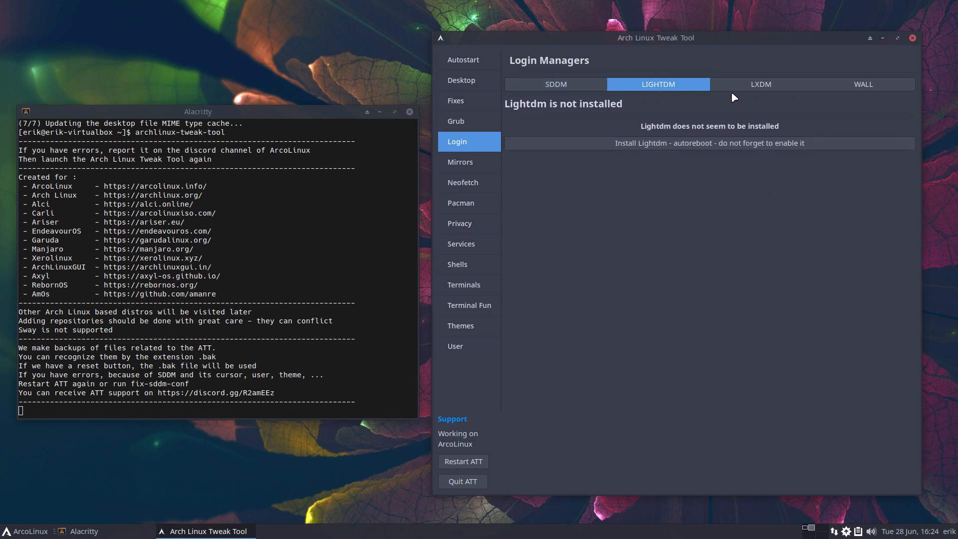
pyautogui.click(761, 91)
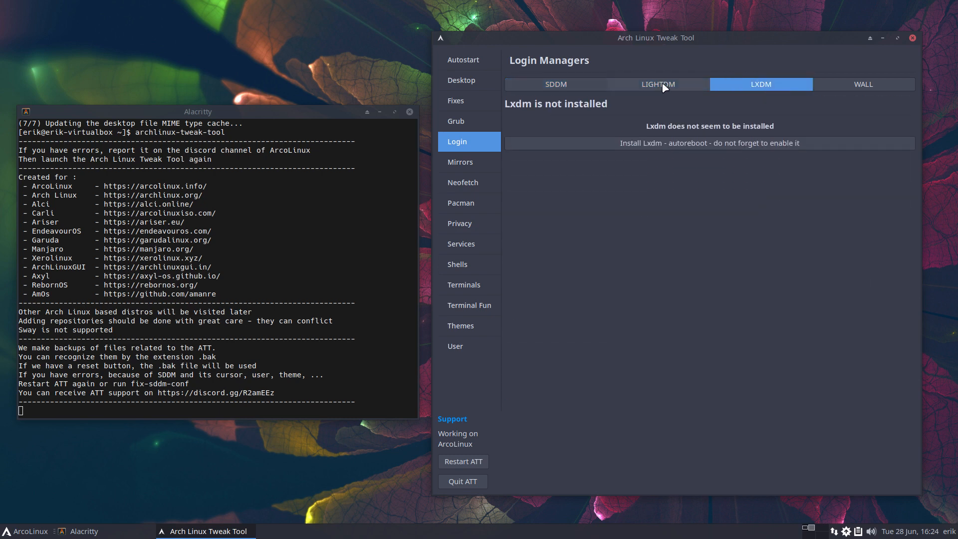
pyautogui.click(564, 87)
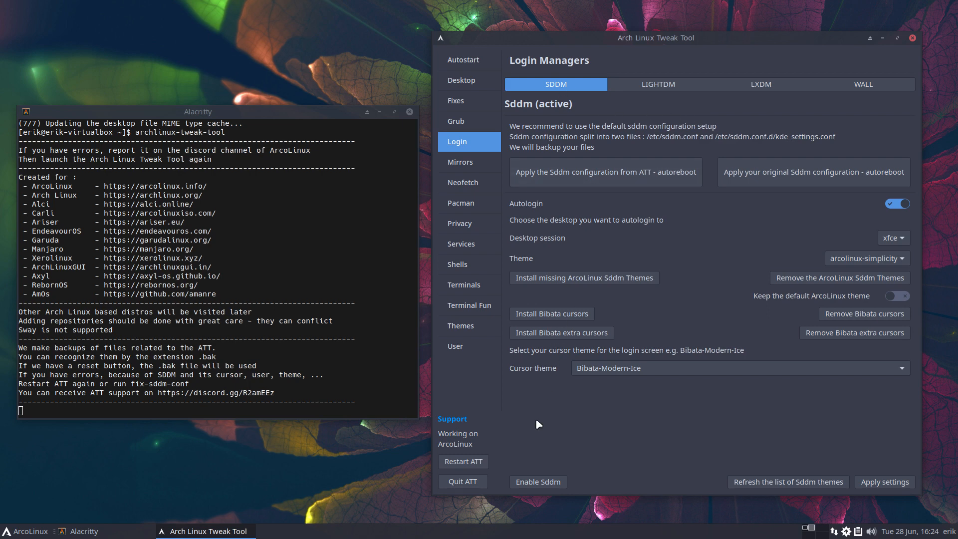
# Look through the SDDM Theme list and WALL wallpaper choices without changing anything
pyautogui.click(869, 262)
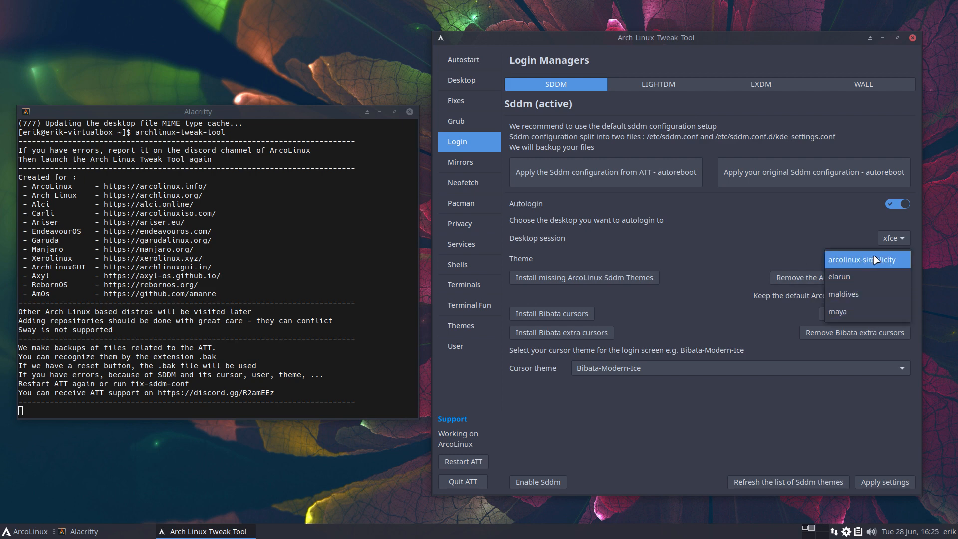
pyautogui.click(784, 252)
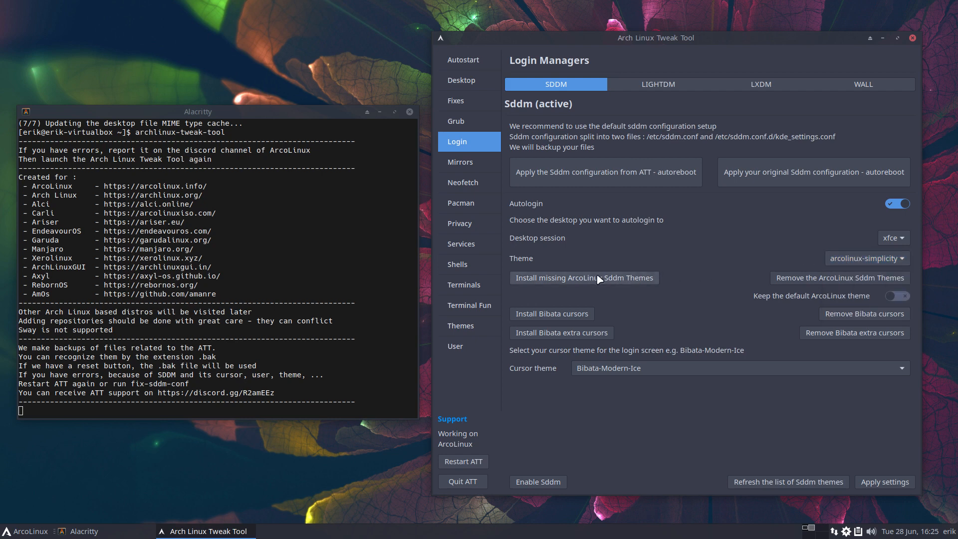
pyautogui.click(853, 91)
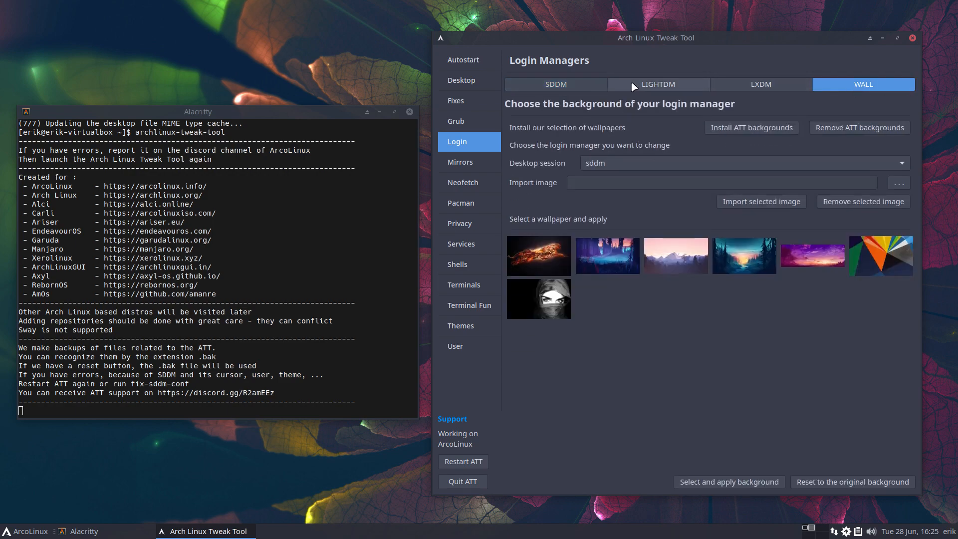
pyautogui.click(570, 87)
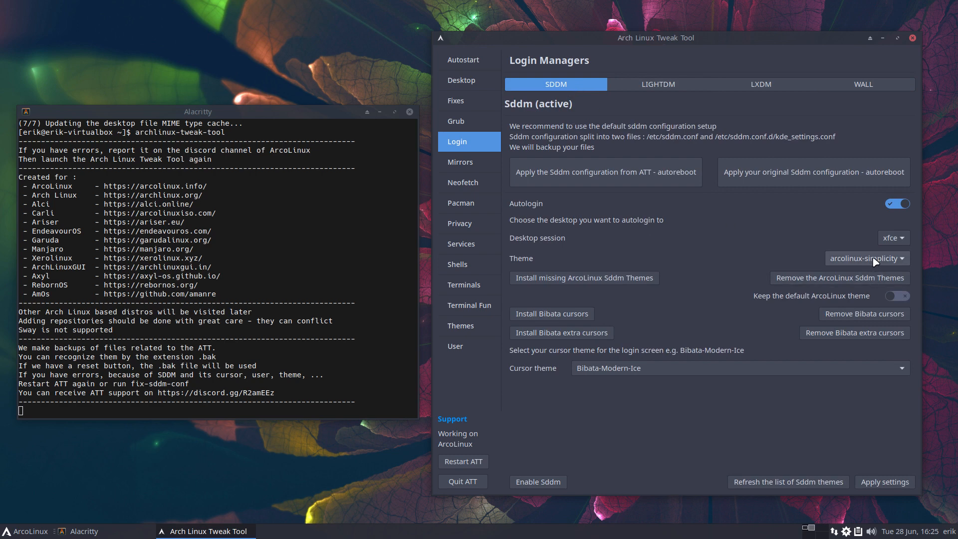
# Save the SDDM settings, switch Autologin off, and save them again
pyautogui.click(873, 482)
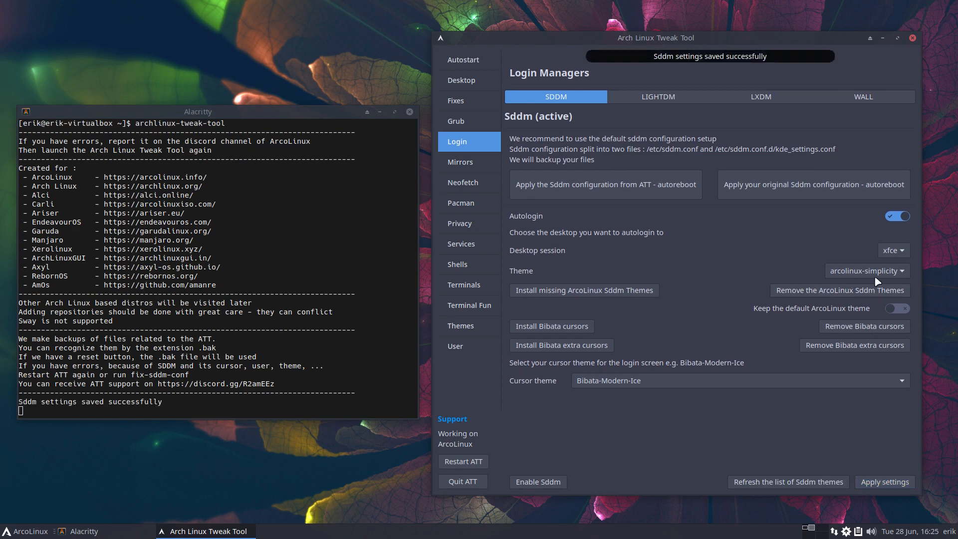
pyautogui.click(892, 216)
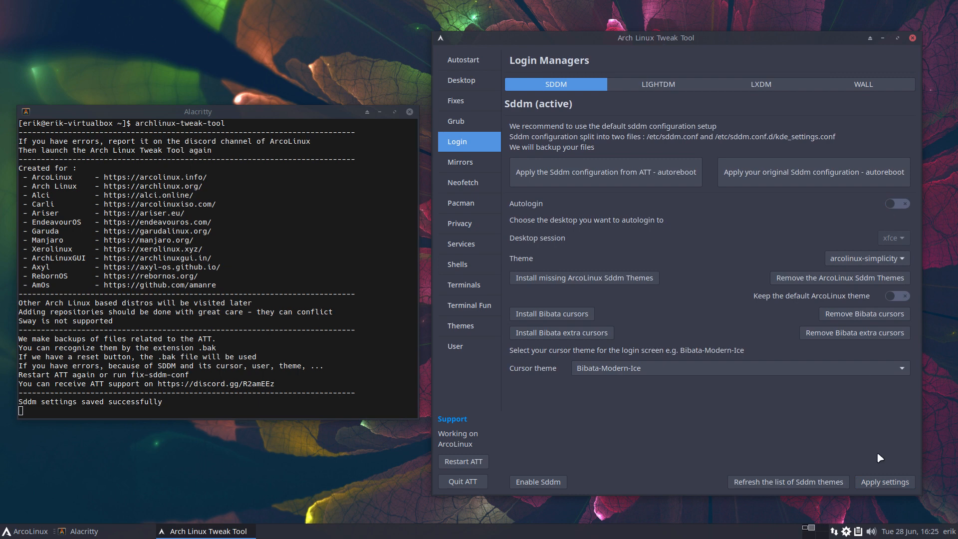
pyautogui.click(884, 483)
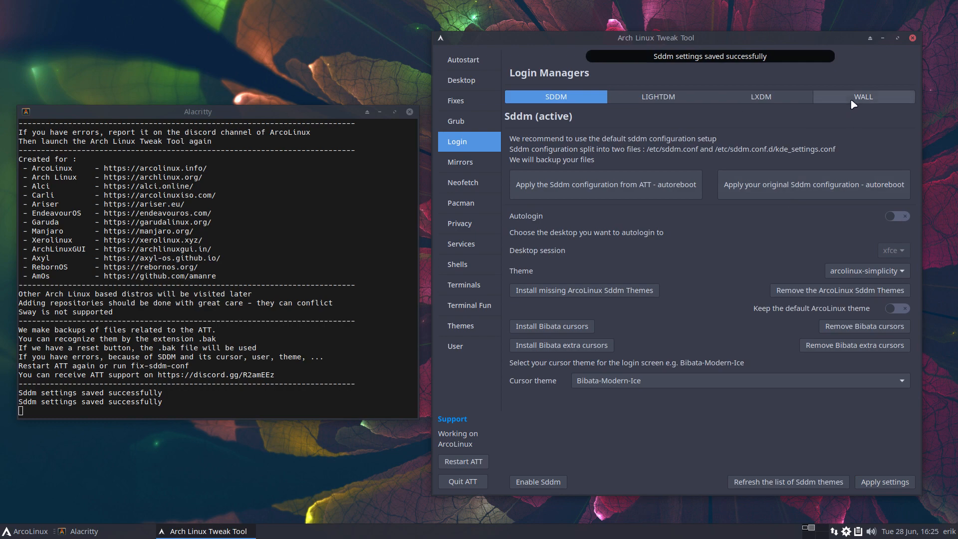
# Close the tweak tool, log out via the ArcoLinux menu, and sign in again at the SDDM password screen
pyautogui.click(911, 39)
pyautogui.click(59, 532)
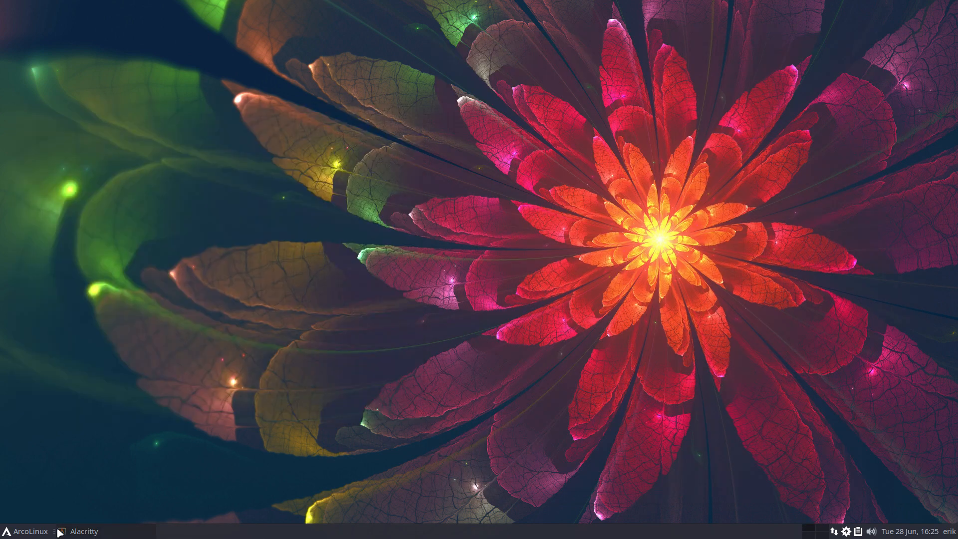
pyautogui.click(25, 531)
pyautogui.click(72, 509)
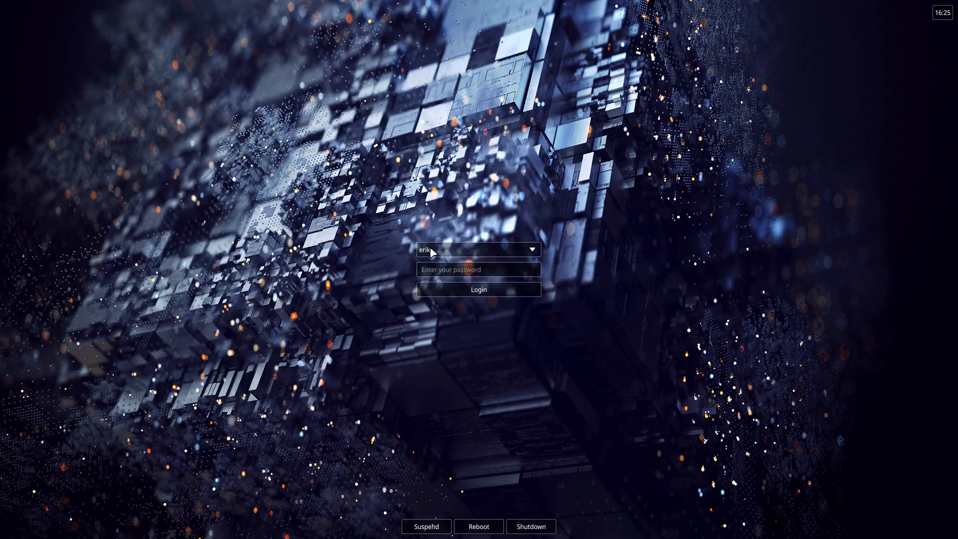
pyautogui.write('****')
pyautogui.press('Return')
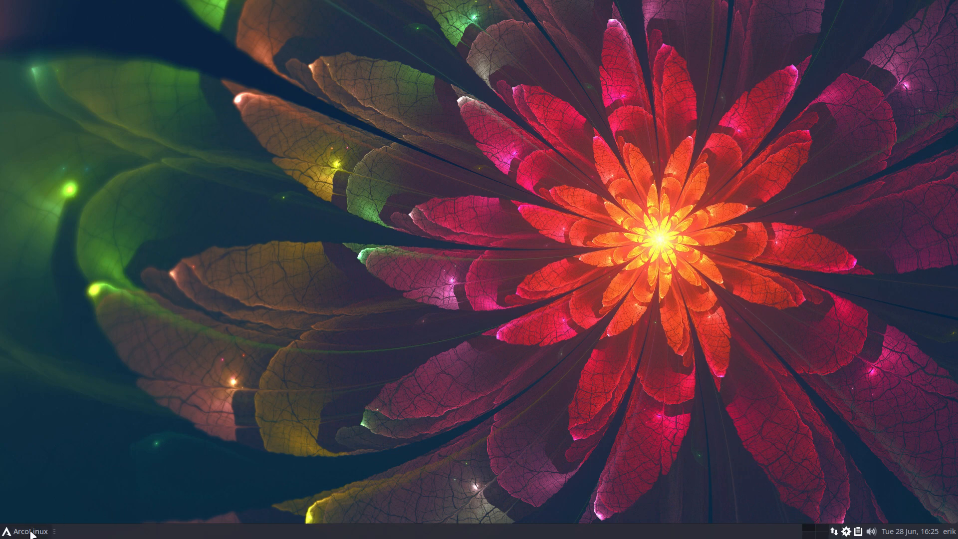
# Open a new Alacritty terminal, run att with the account password, and move the terminal up-left
pyautogui.press('super+Return')
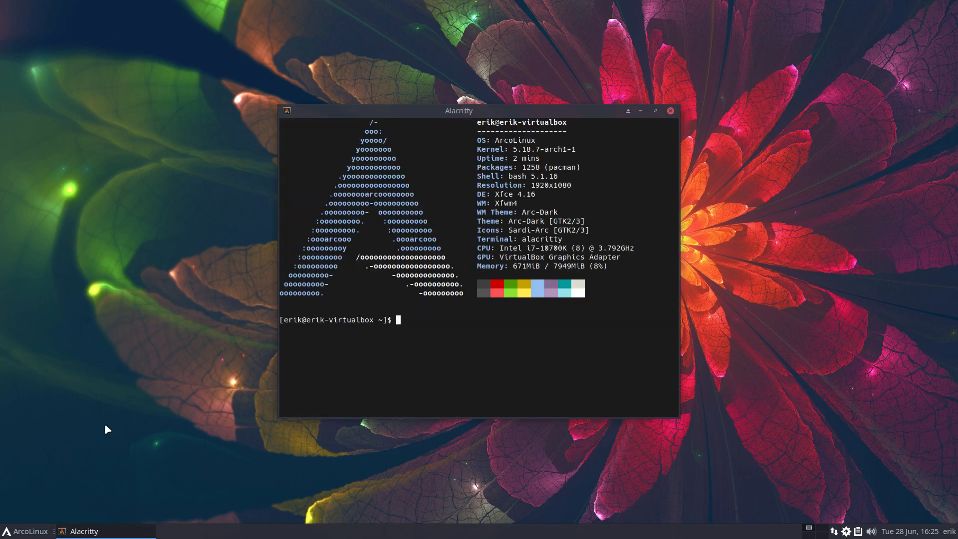
pyautogui.write('att')
pyautogui.press('Return')
pyautogui.write('••••')
pyautogui.press('Return')
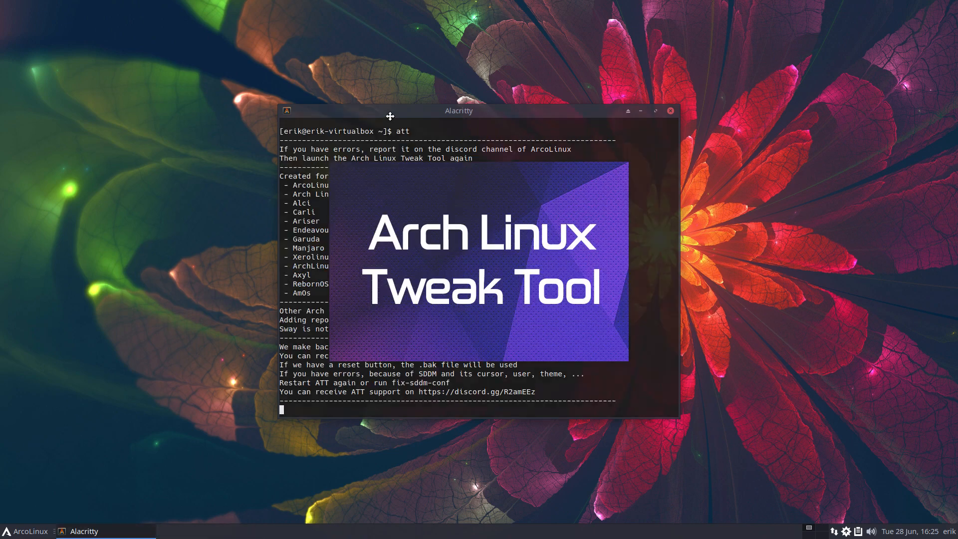
pyautogui.moveTo(391, 109); pyautogui.dragTo(148, 66)
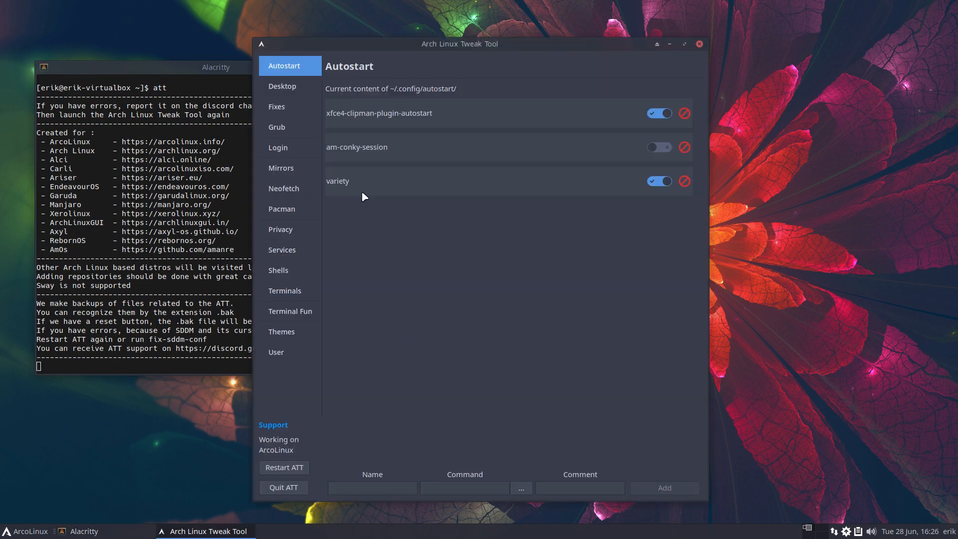
# On Login > WALL, target sddm, apply the orange flame att-01.jpg background, then quit ATT
pyautogui.click(278, 147)
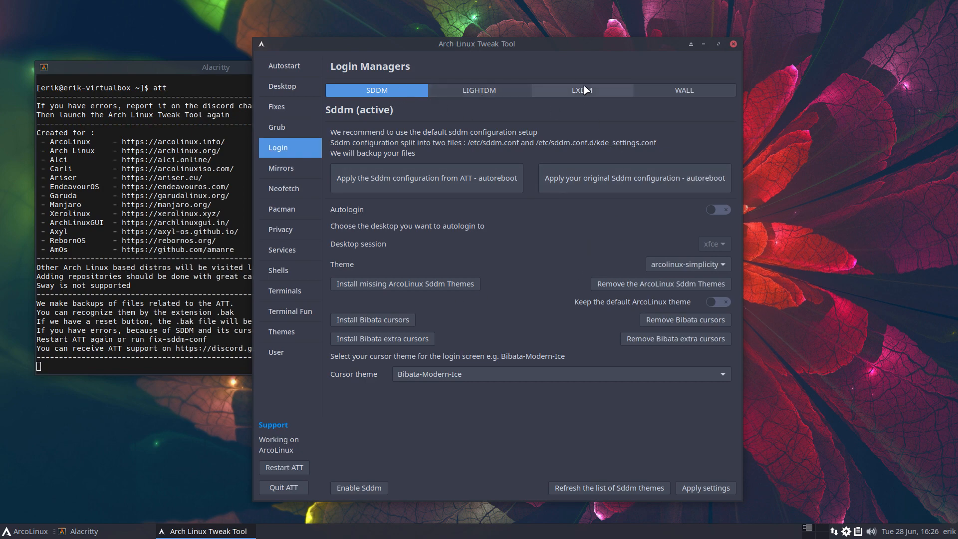
pyautogui.click(684, 91)
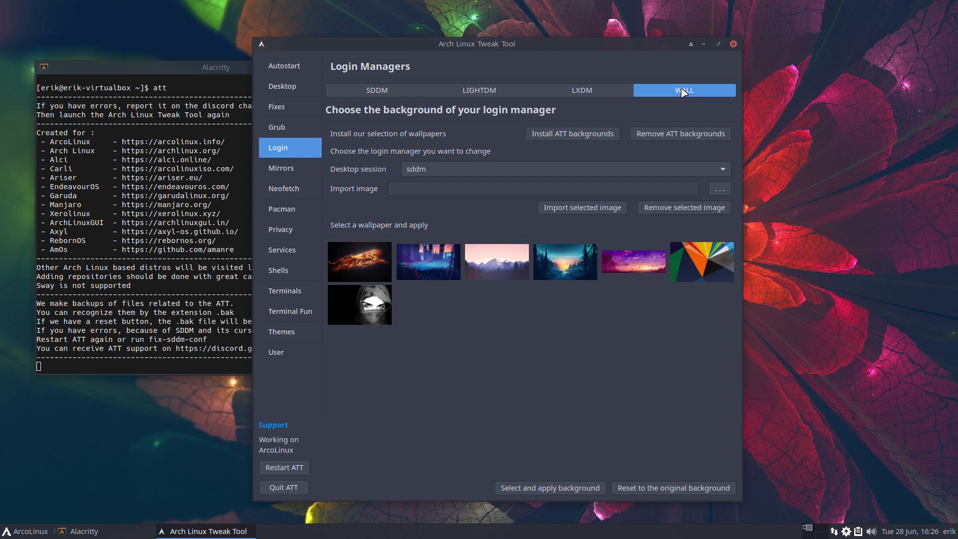
pyautogui.click(411, 173)
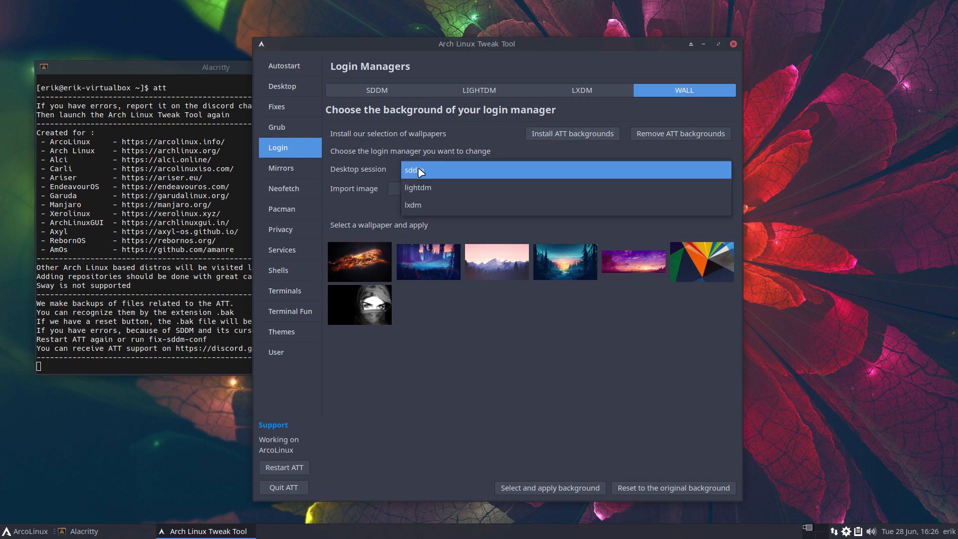
pyautogui.click(422, 169)
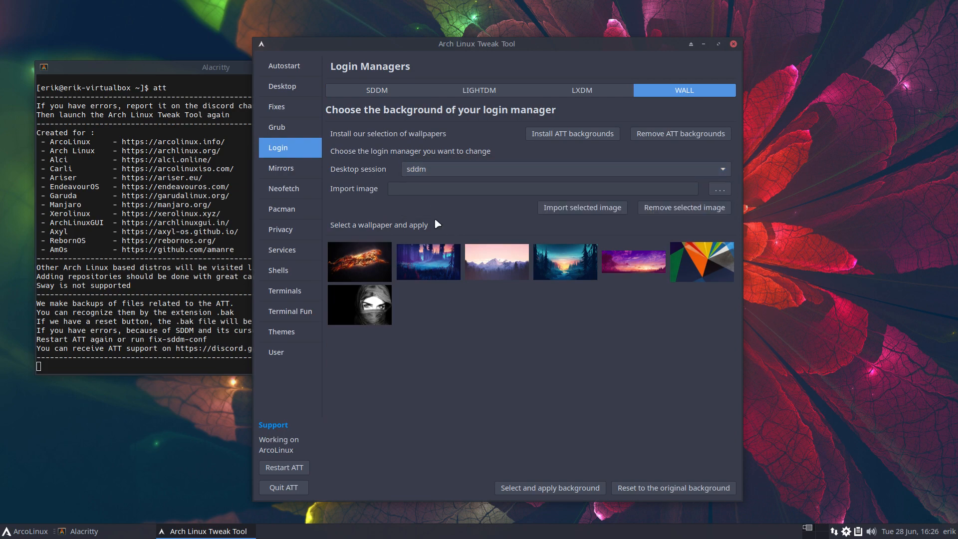
pyautogui.click(364, 258)
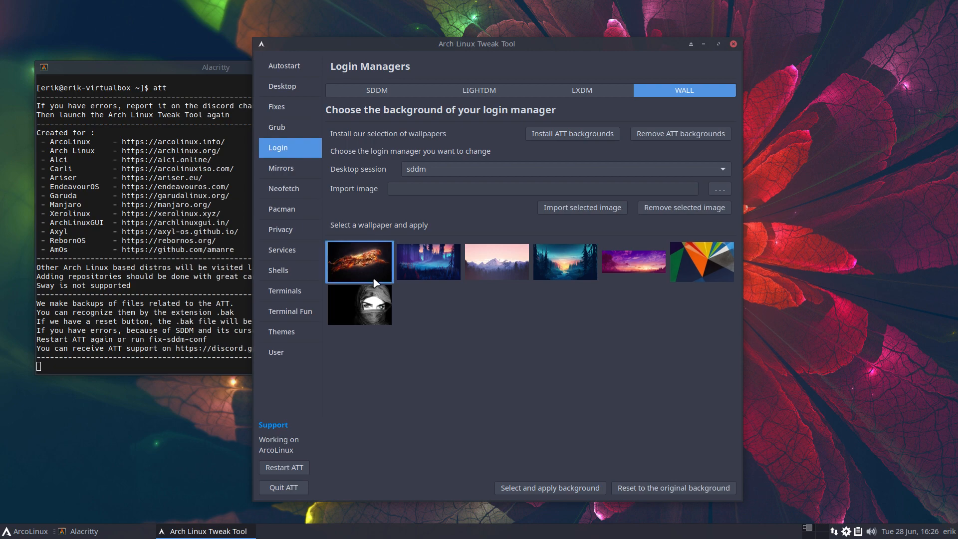
pyautogui.click(541, 489)
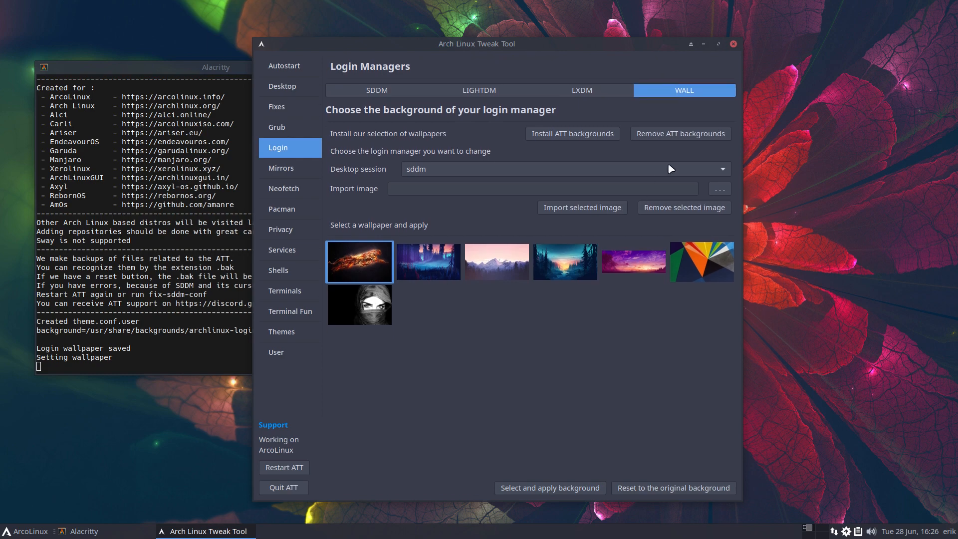
pyautogui.click(293, 489)
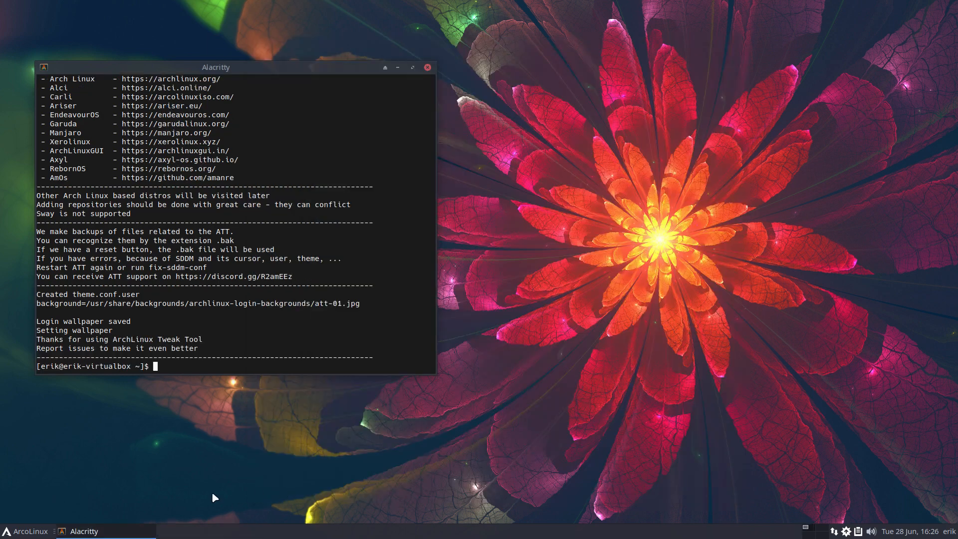
# Log out from the ArcoLinux menu and sign back in at the flame-background SDDM screen
pyautogui.click(27, 530)
pyautogui.click(69, 512)
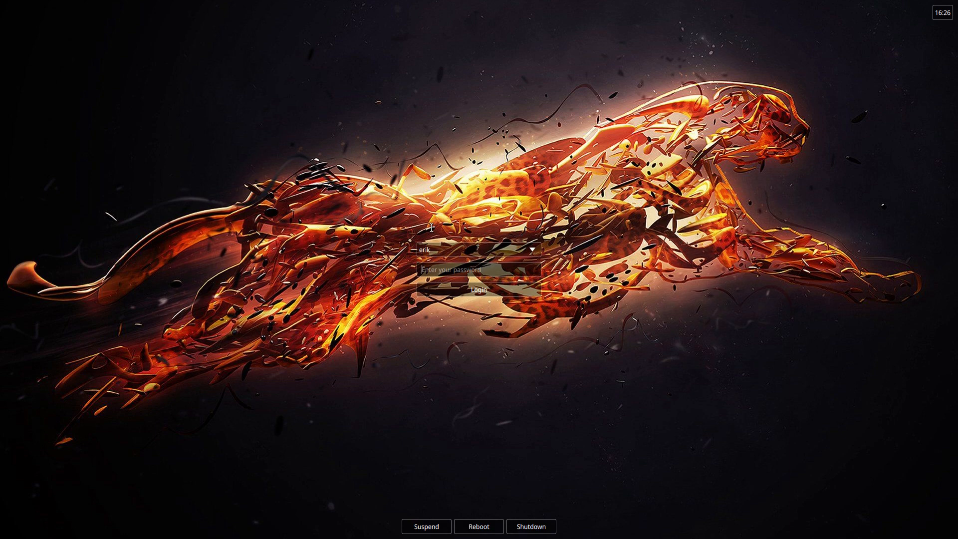
pyautogui.write('****')
pyautogui.press('Return')
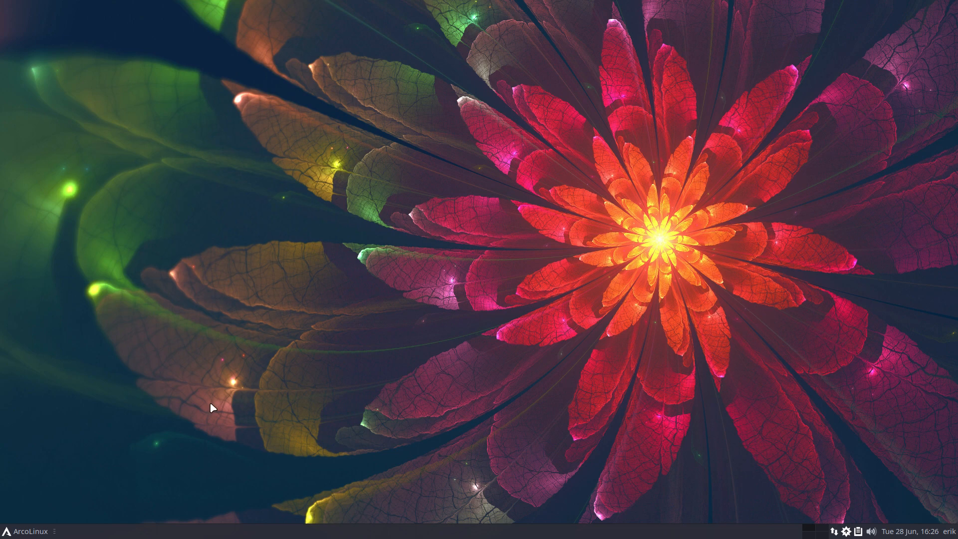
# Authenticate the tweak tool, set the SDDM theme to elarun, and apply the settings
pyautogui.write('••••')
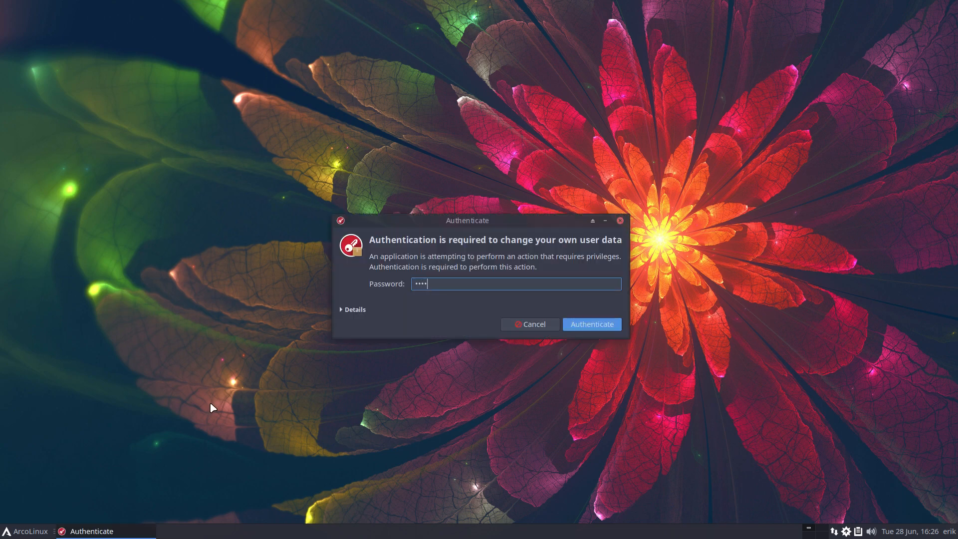
pyautogui.press('Return')
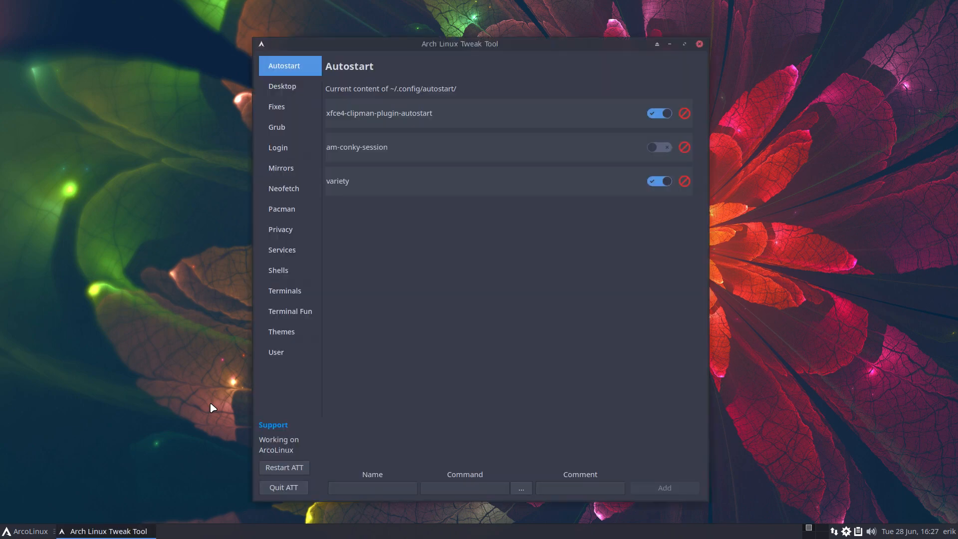
pyautogui.click(280, 150)
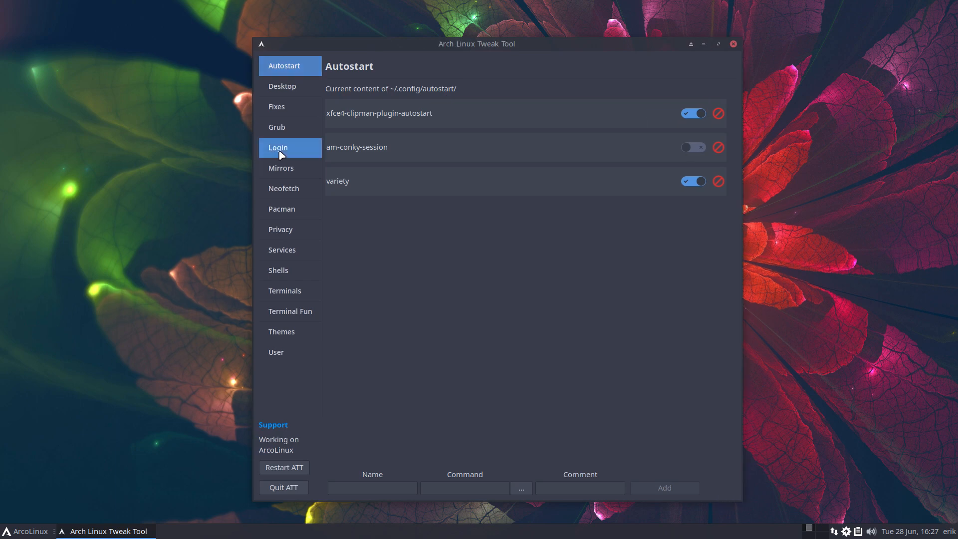
pyautogui.click(704, 90)
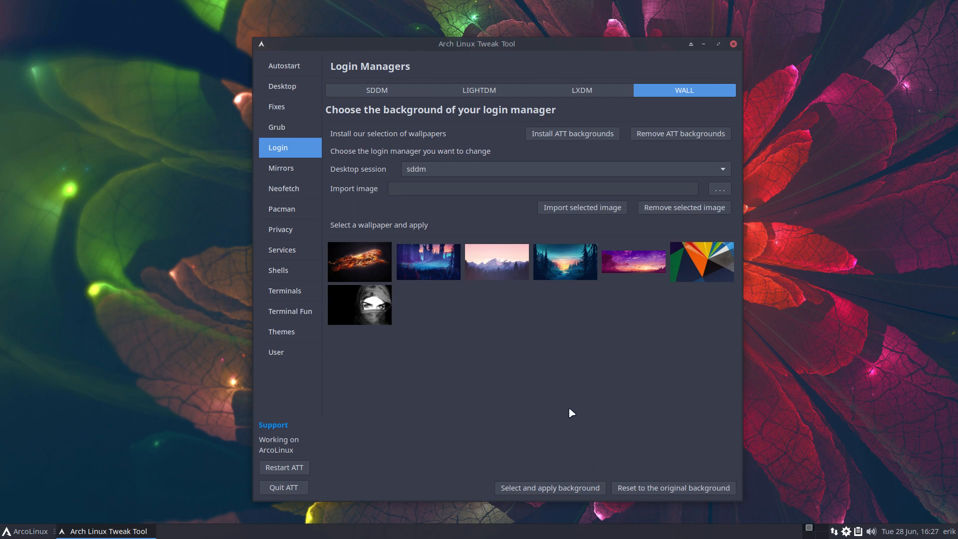
pyautogui.click(401, 91)
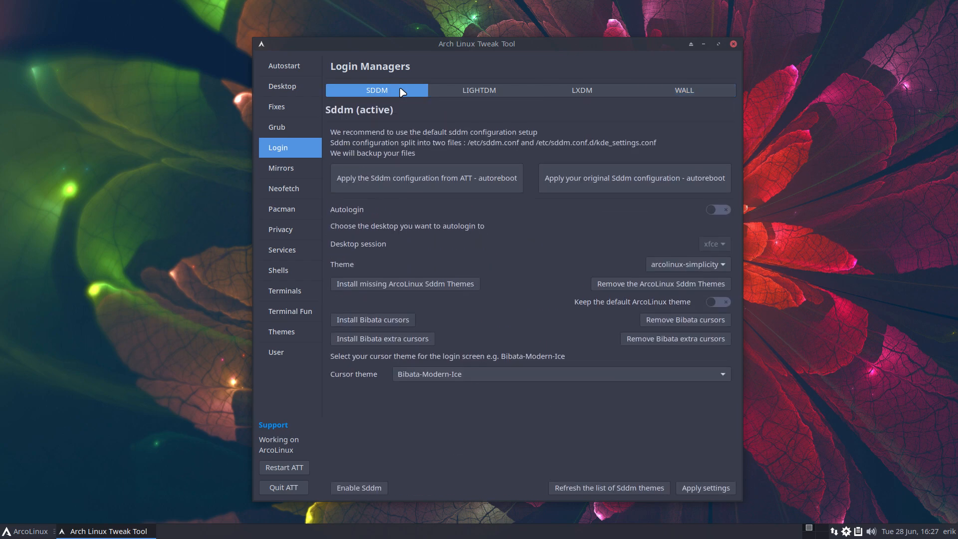
pyautogui.click(688, 266)
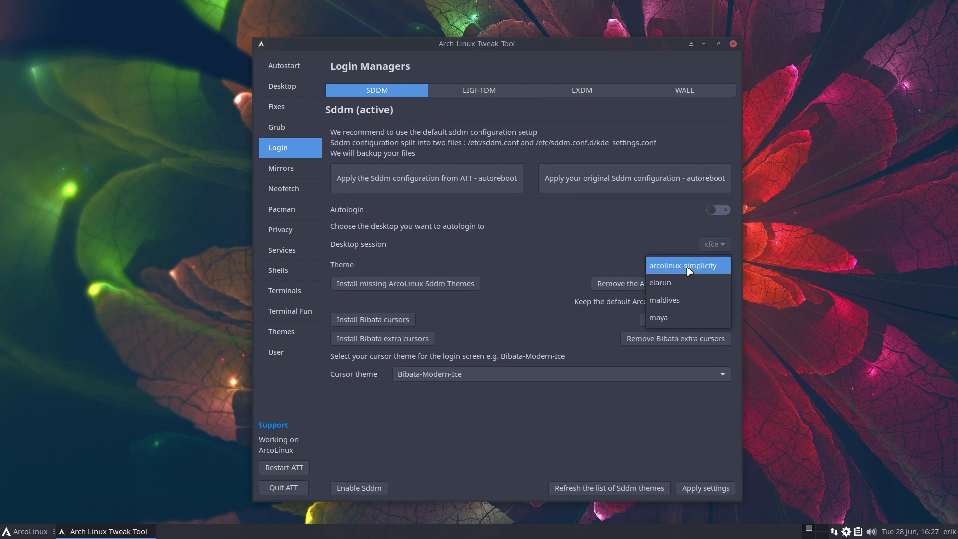
pyautogui.click(692, 282)
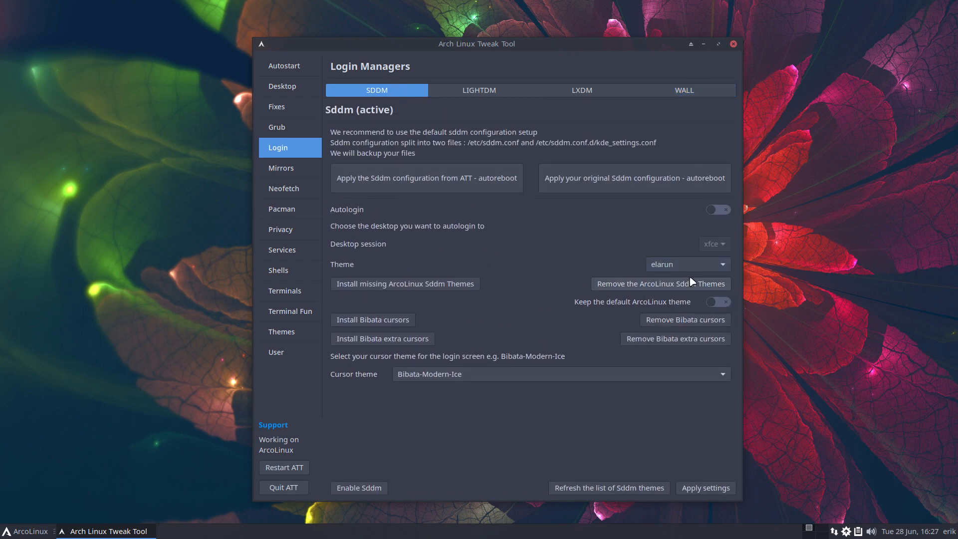
pyautogui.click(715, 487)
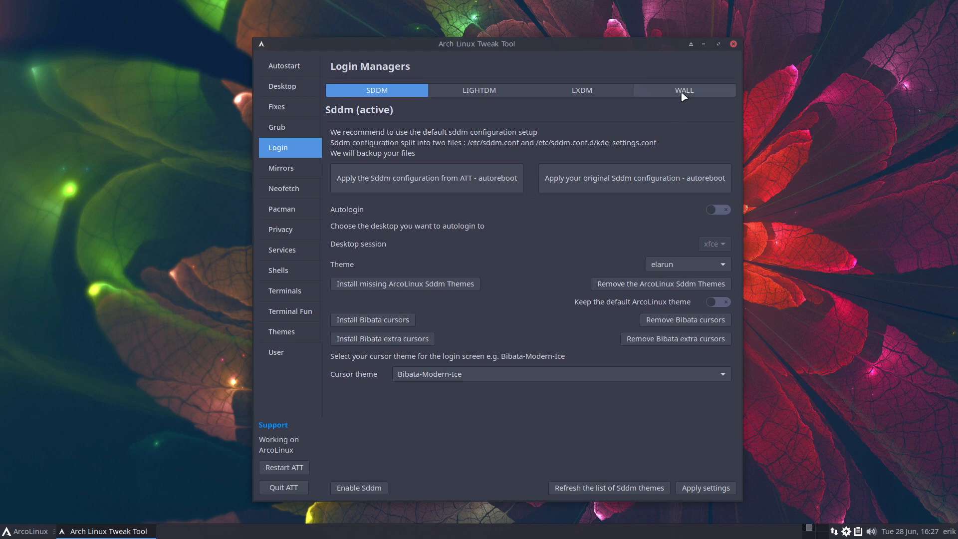
# Select the blue forest thumbnail on WALL and apply it as the login background
pyautogui.click(685, 94)
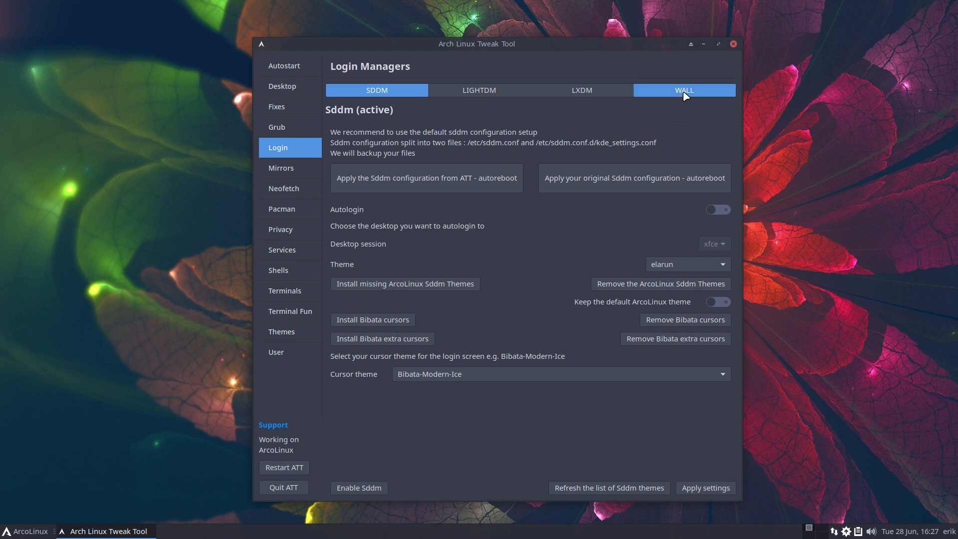
pyautogui.click(438, 262)
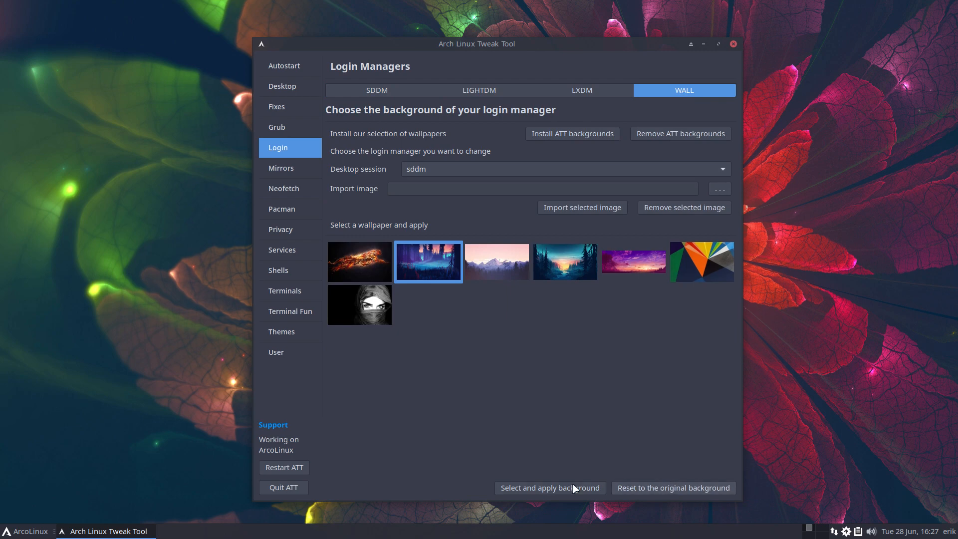
pyautogui.click(558, 488)
# Quit ATT and log out of the desktop session from the ArcoLinux menu
pyautogui.click(298, 489)
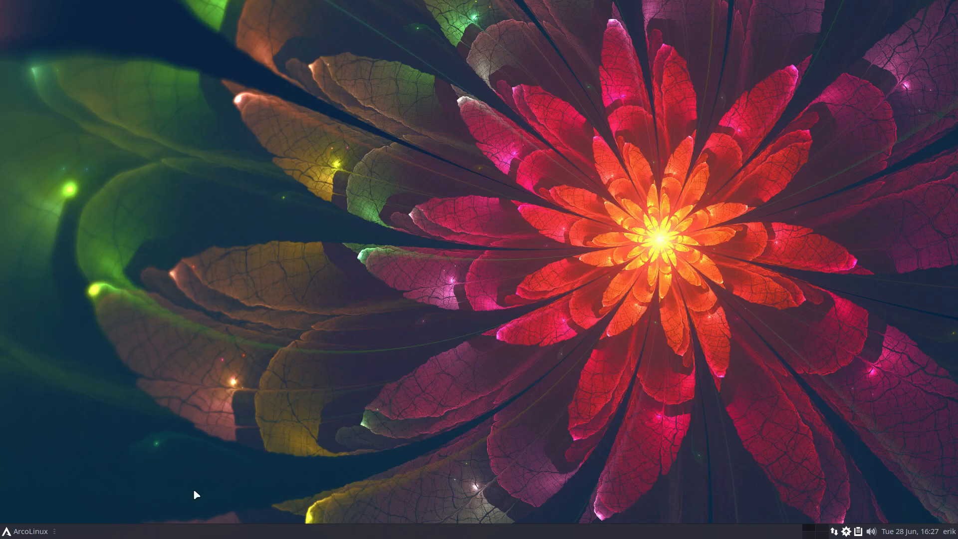
pyautogui.click(30, 532)
pyautogui.click(68, 513)
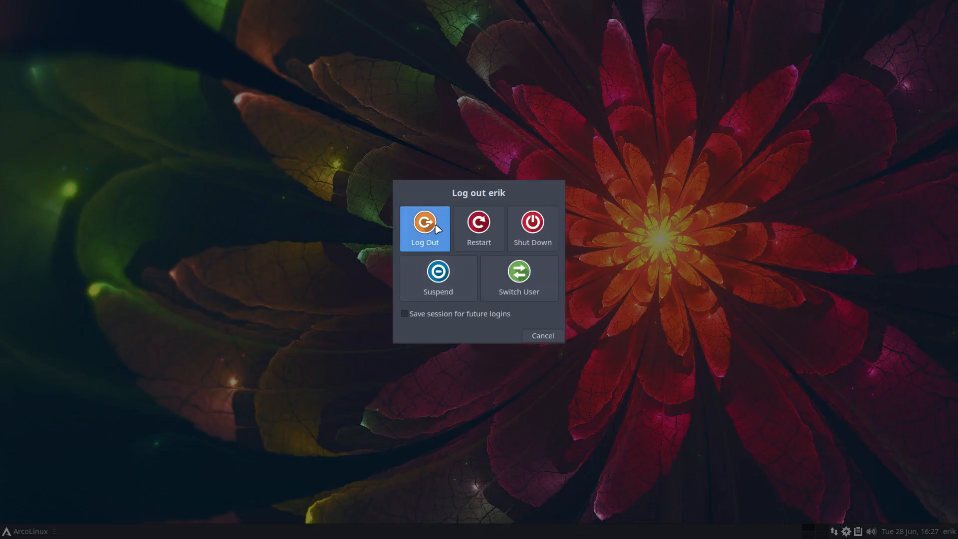
pyautogui.click(425, 229)
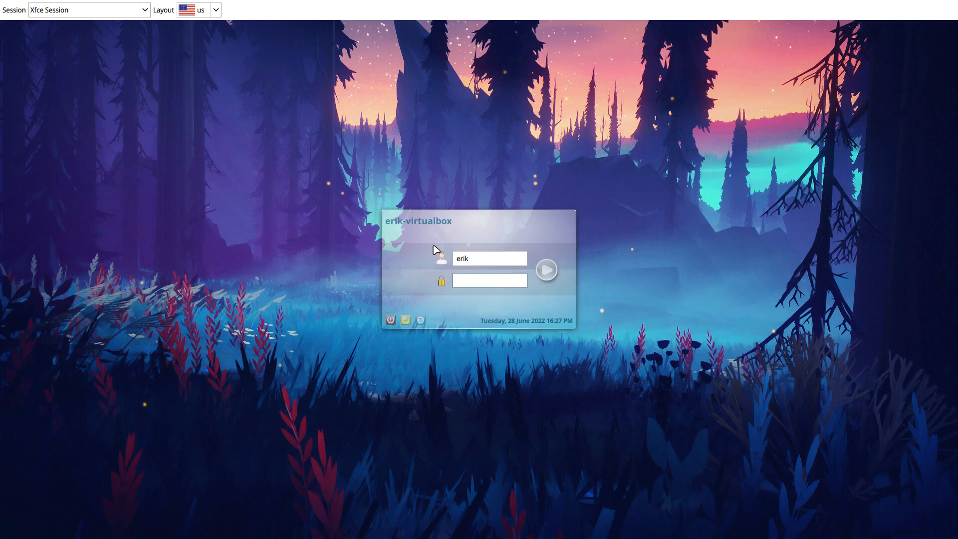
# At the elarun login screen, keep Xfce Session and sign in with the account password
pyautogui.click(95, 14)
pyautogui.click(106, 15)
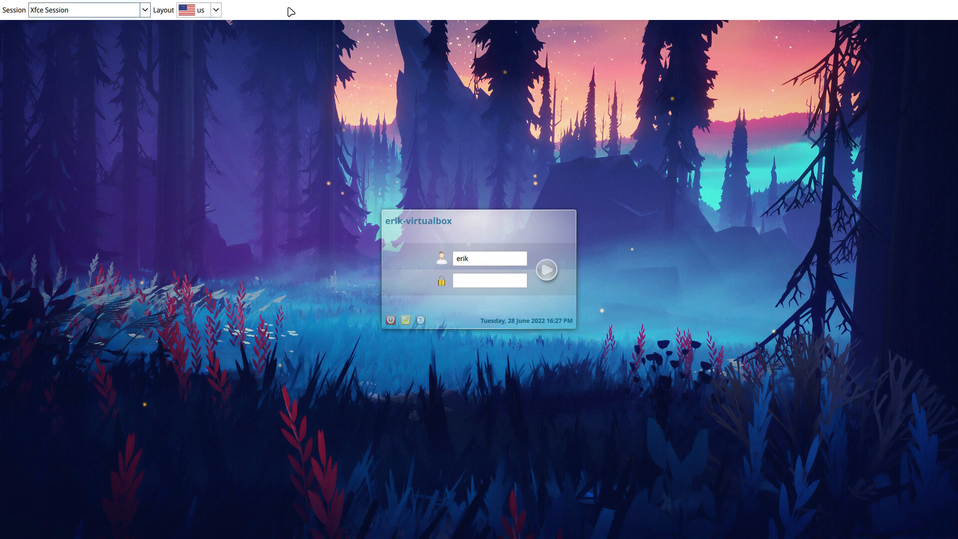
pyautogui.click(480, 281)
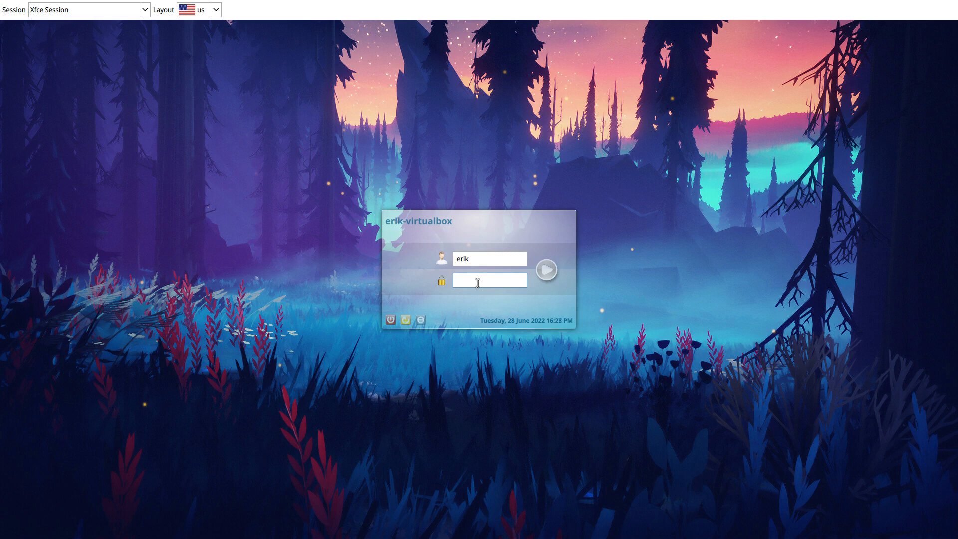
pyautogui.write('******')
pyautogui.press('Return')
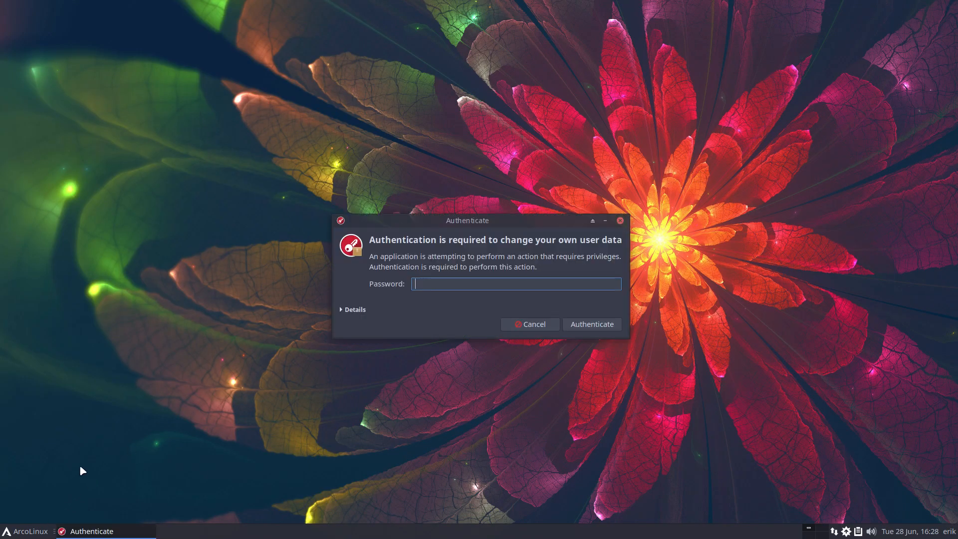
# Authenticate the tweak tool and save maldives as the SDDM login theme
pyautogui.write('****')
pyautogui.press('Return')
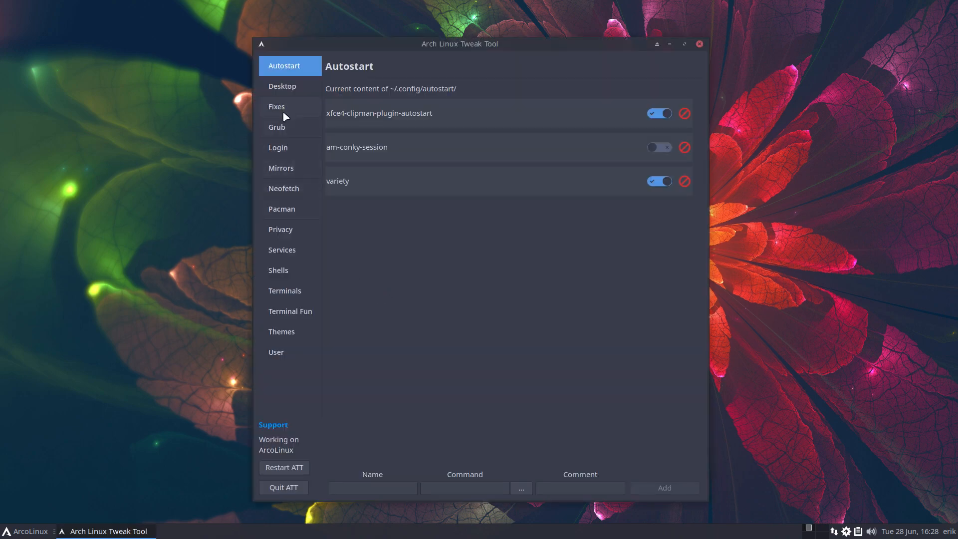
pyautogui.click(300, 150)
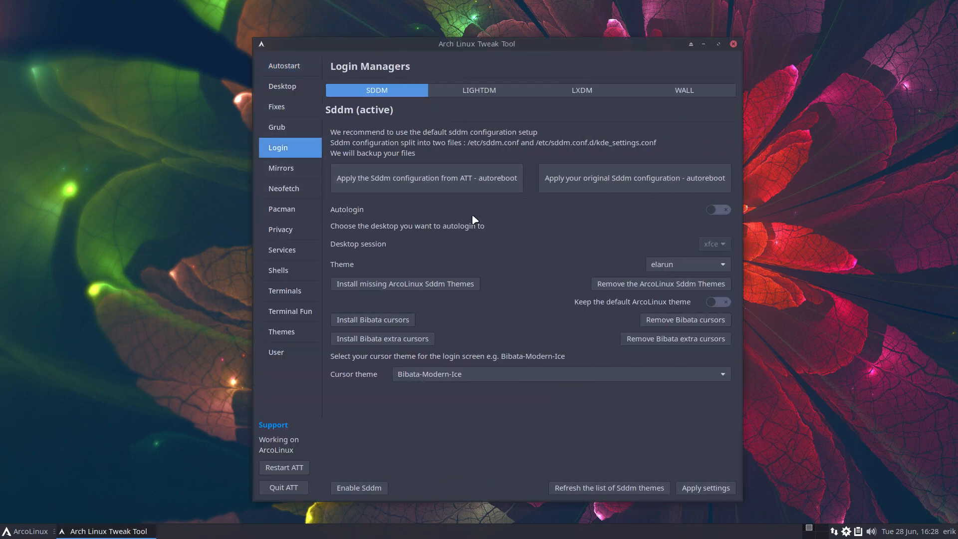
pyautogui.click(676, 272)
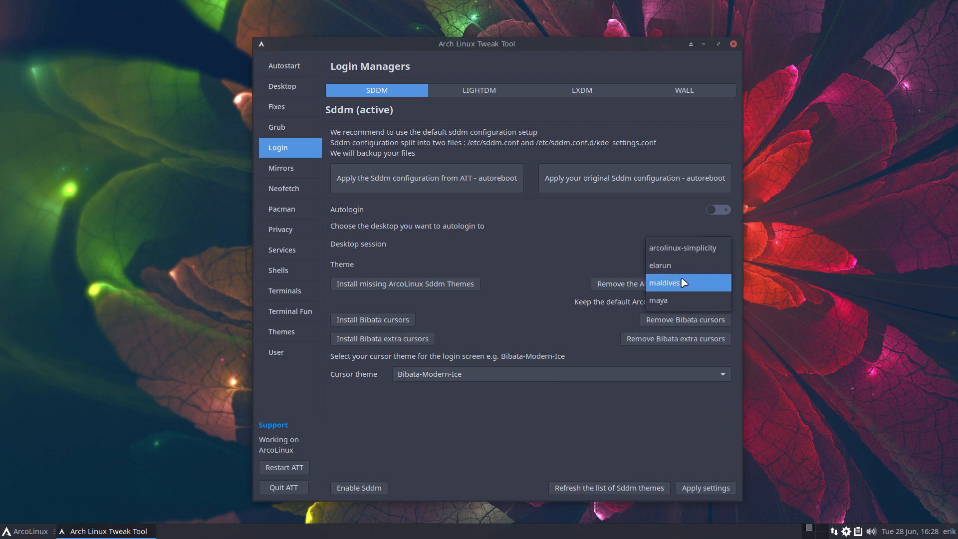
pyautogui.click(683, 283)
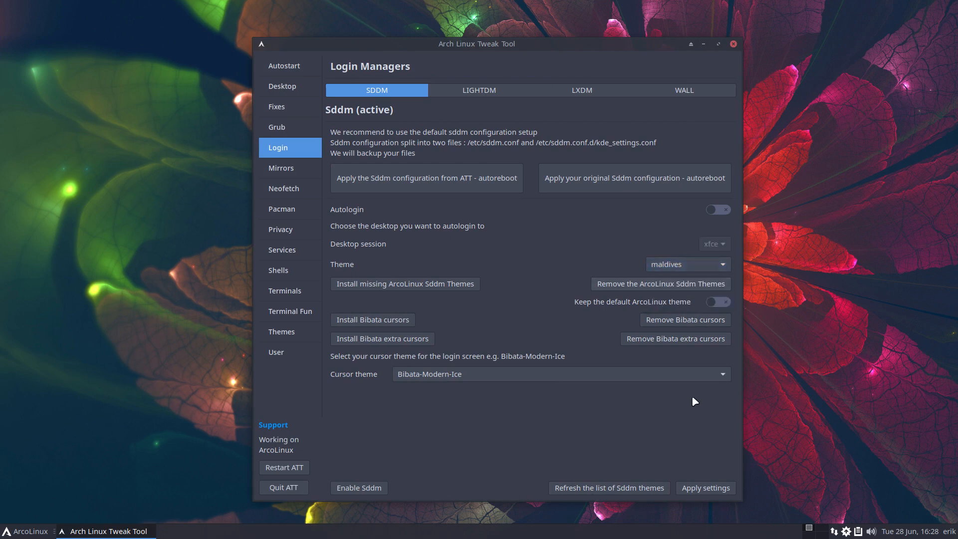
pyautogui.click(706, 489)
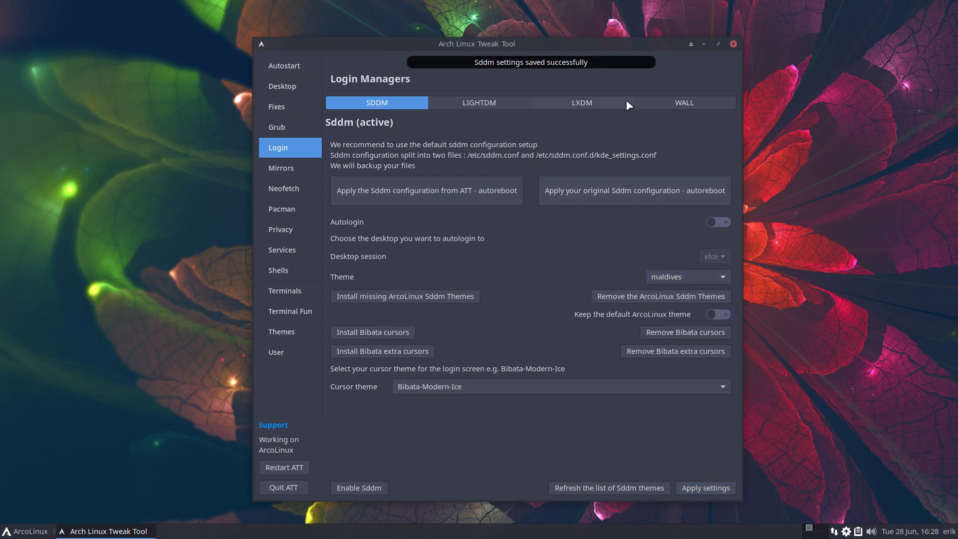
# Apply the pink mountains wallpaper as the login background, then quit the tool
pyautogui.click(694, 103)
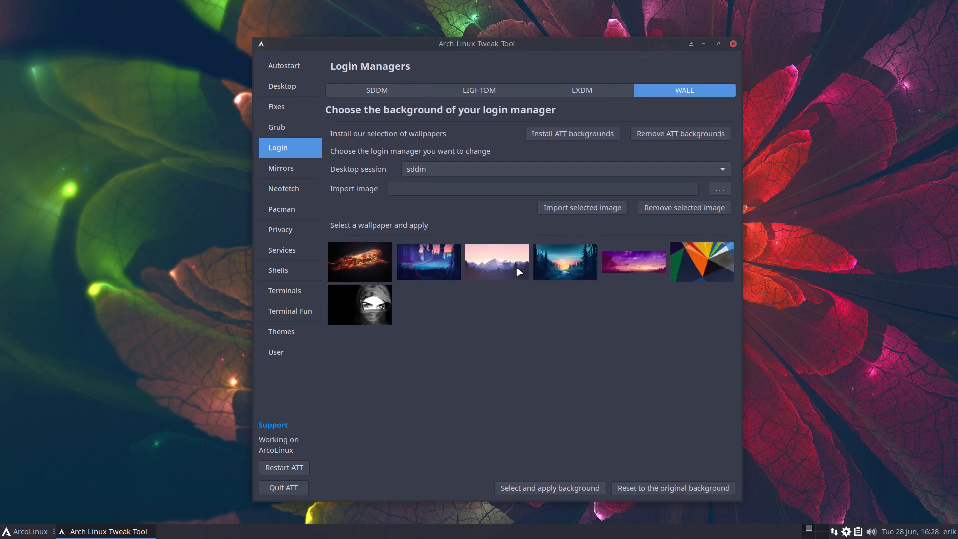
pyautogui.click(517, 266)
pyautogui.click(573, 487)
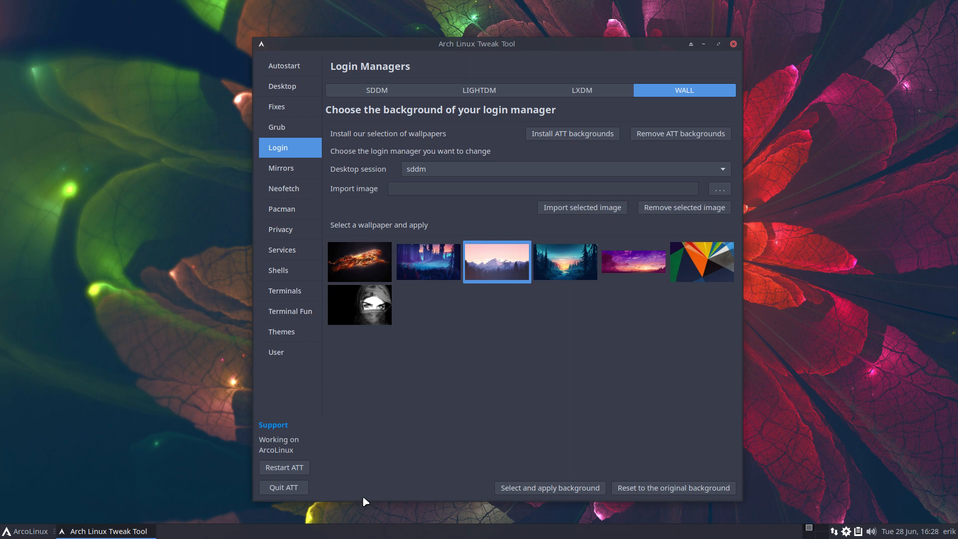
pyautogui.click(284, 488)
pyautogui.click(6, 531)
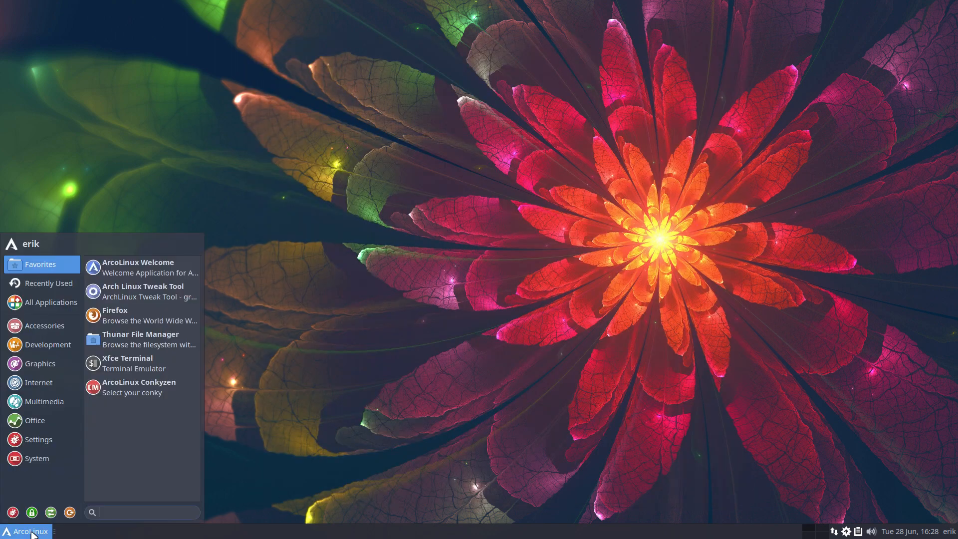
# Restart the machine and sign back in with the password on the maldives login screen
pyautogui.click(70, 512)
pyautogui.click(480, 221)
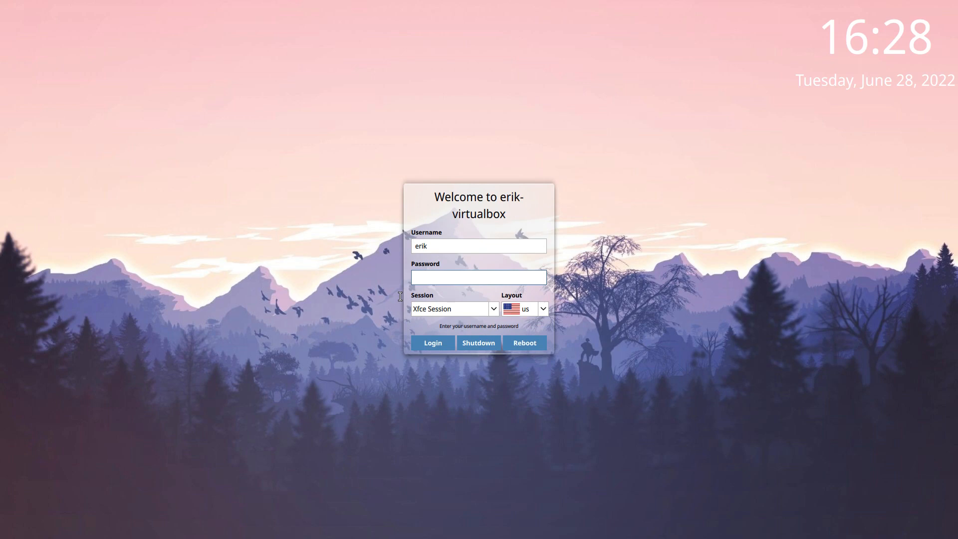
pyautogui.write('••••')
pyautogui.press('Return')
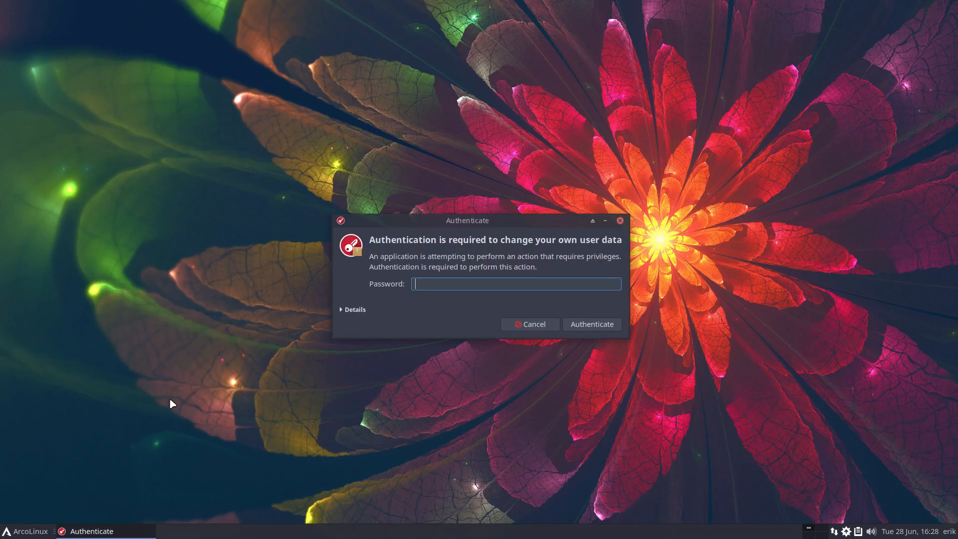
# Authenticate and save maya as the SDDM login theme
pyautogui.write('••••')
pyautogui.press('Return')
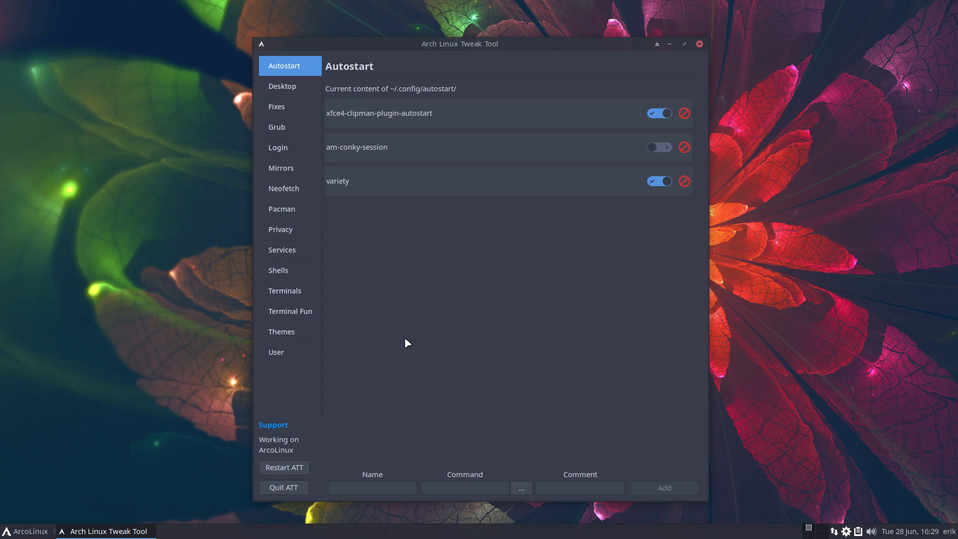
pyautogui.click(277, 149)
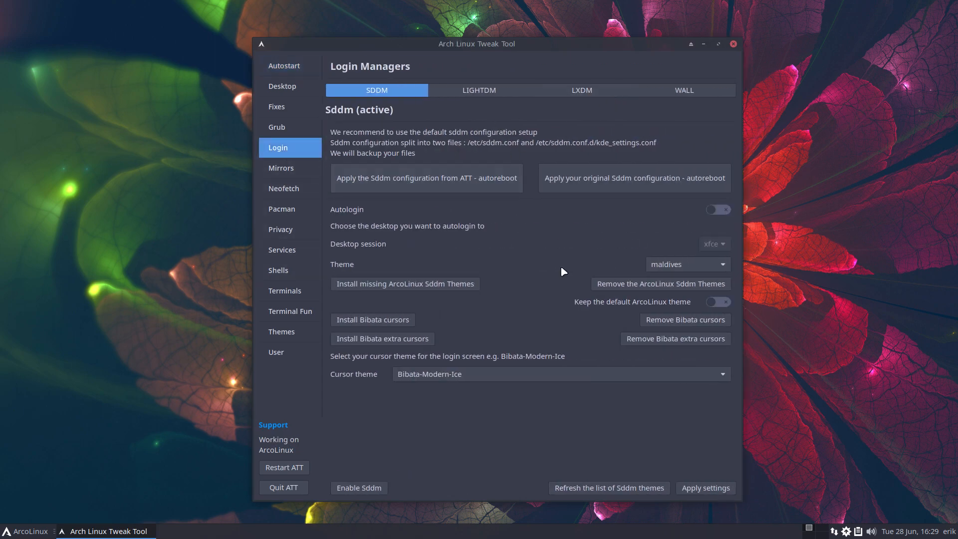
pyautogui.click(691, 269)
pyautogui.click(691, 283)
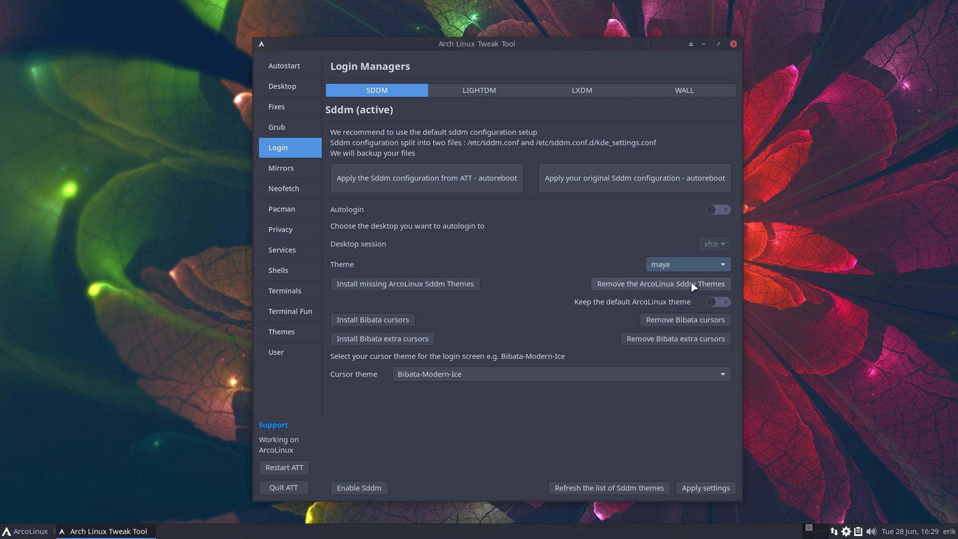
pyautogui.click(696, 491)
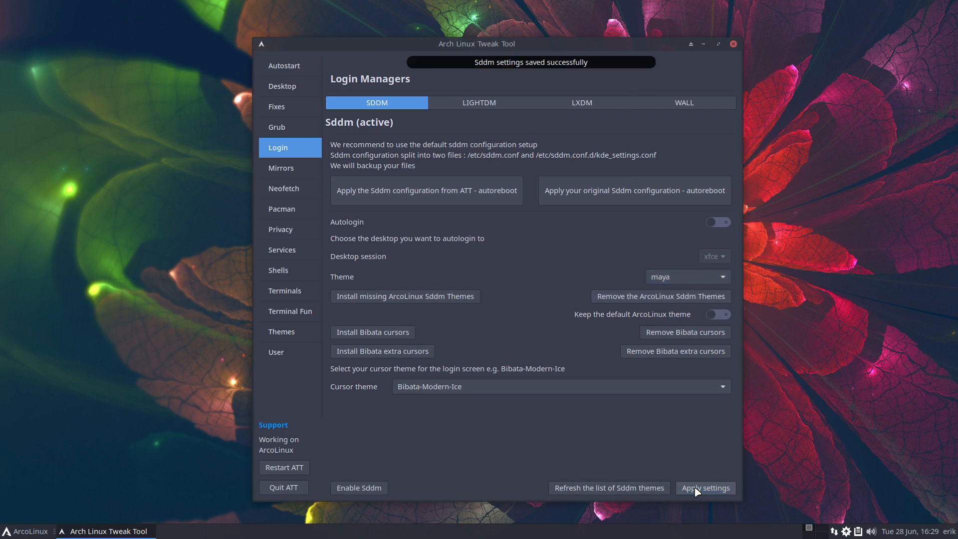
# Quit the tweak tool and bring up the log-out options
pyautogui.click(284, 487)
pyautogui.click(50, 530)
pyautogui.click(69, 512)
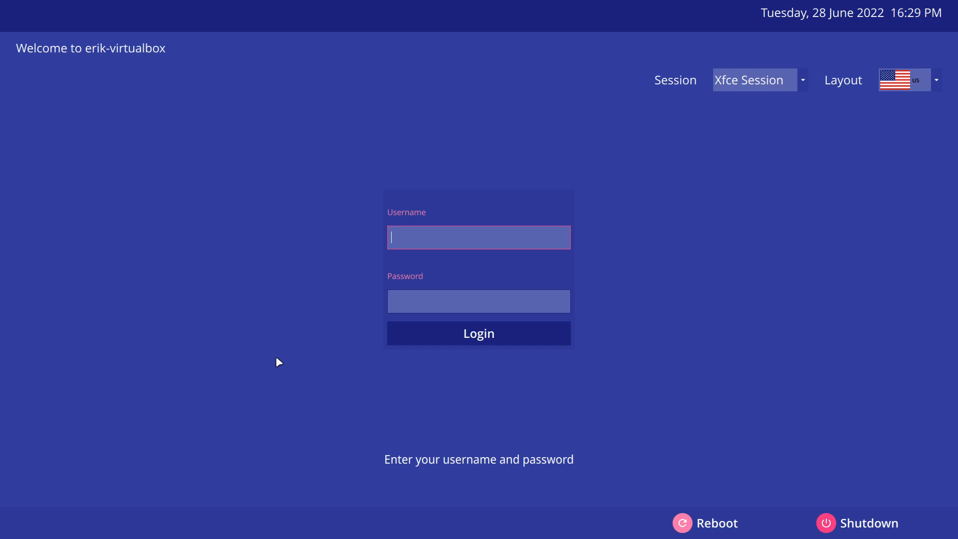
# Enter the username and password on the maya login screen to reach the desktop
pyautogui.write('erik')
pyautogui.press('Tab')
pyautogui.write('••••')
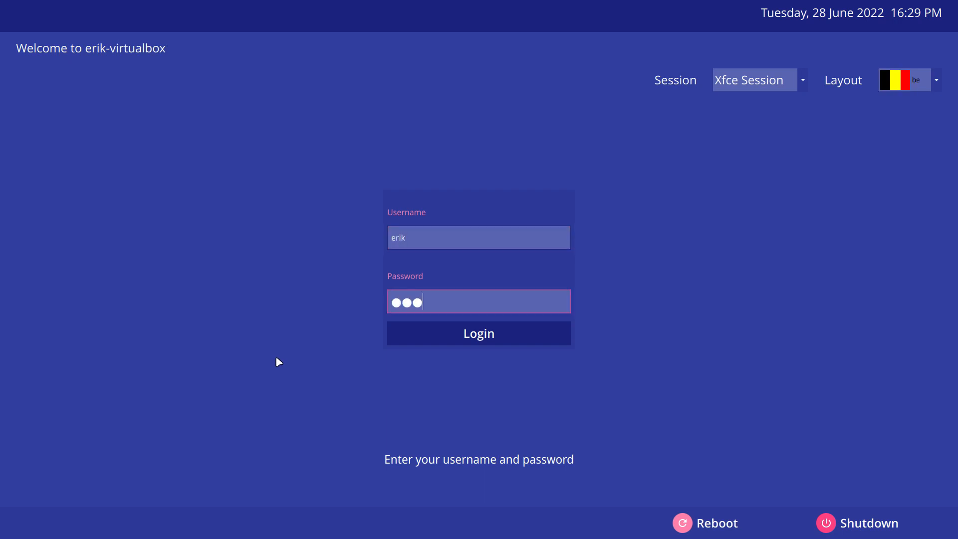
pyautogui.press('Return')
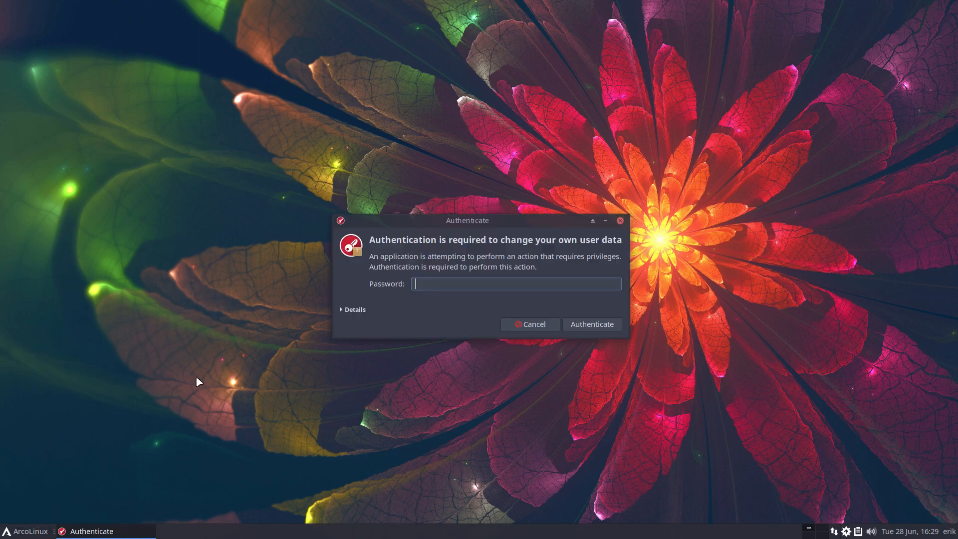
# Authenticate, choose arcolinux-simplicity, and install the missing ArcoLinux SDDM themes to expand the theme list
pyautogui.write('••')
pyautogui.press('Return')
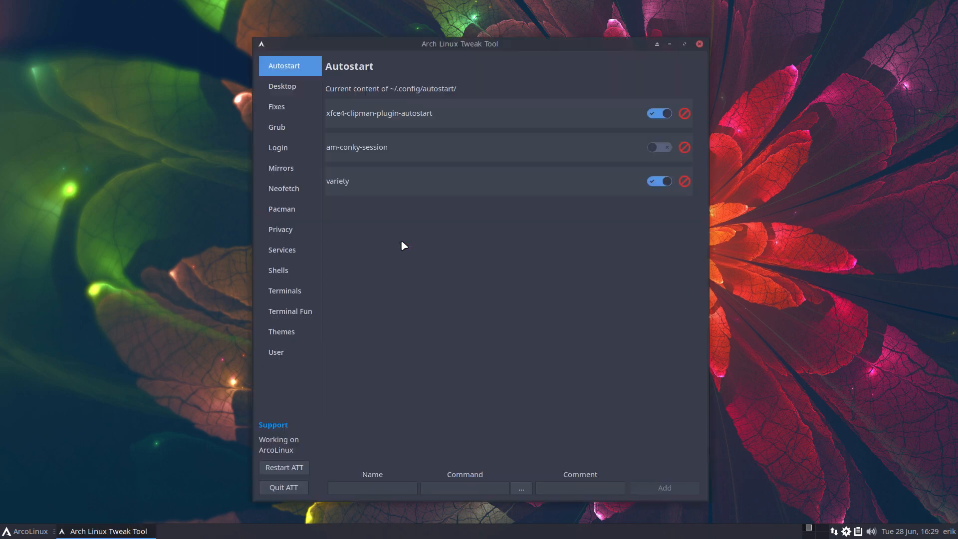
pyautogui.click(286, 149)
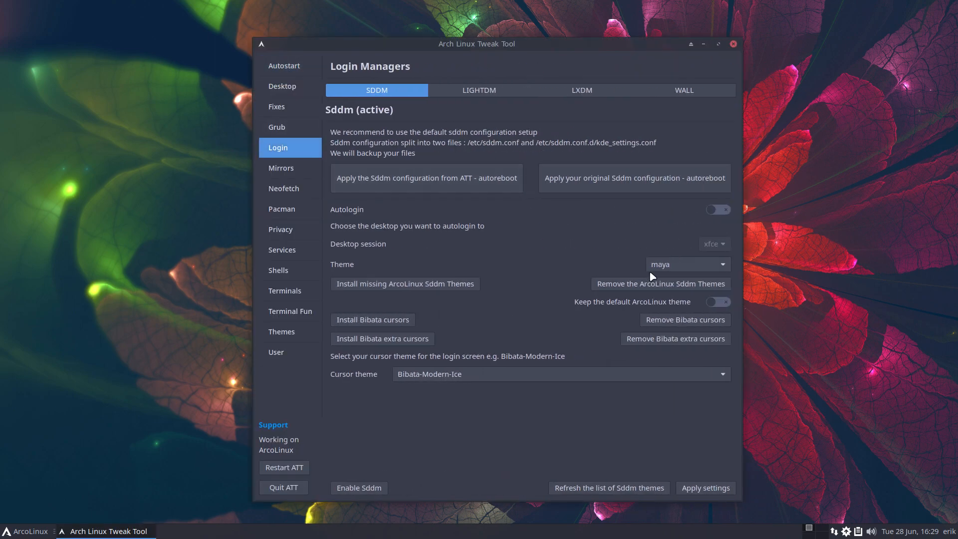
pyautogui.click(673, 267)
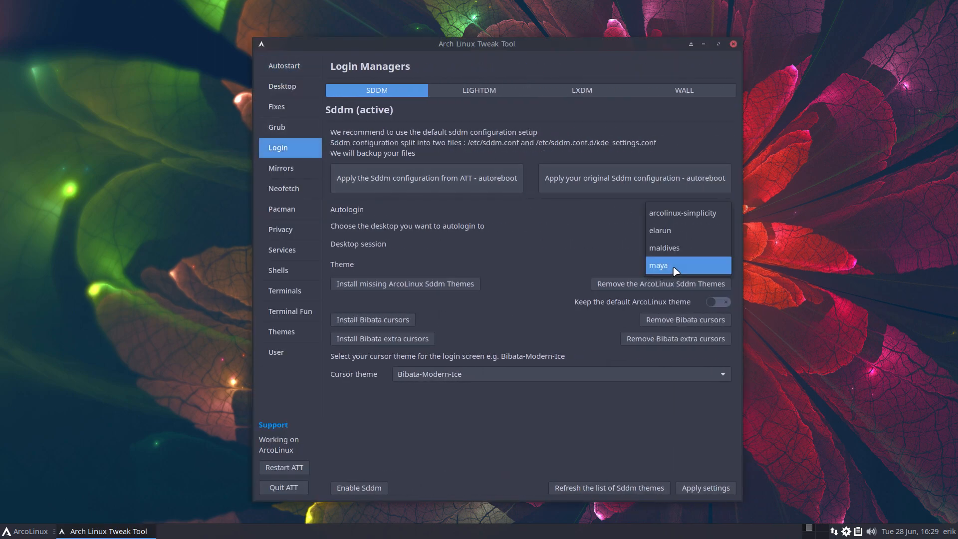
pyautogui.click(690, 215)
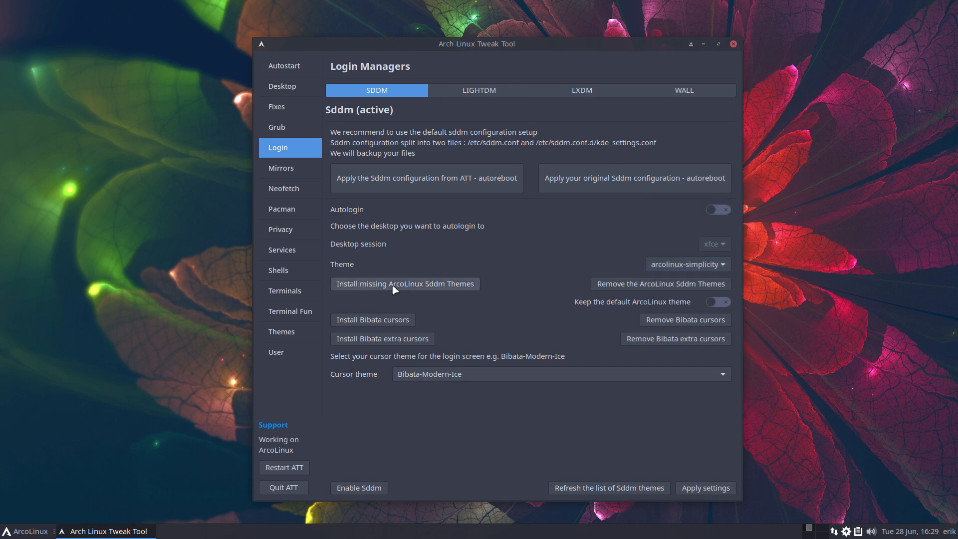
pyautogui.click(441, 285)
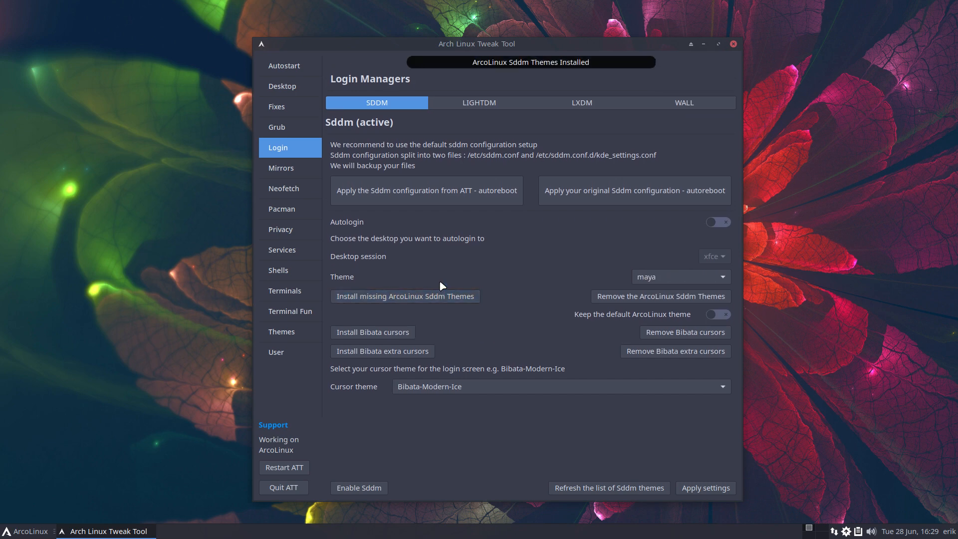
pyautogui.click(641, 278)
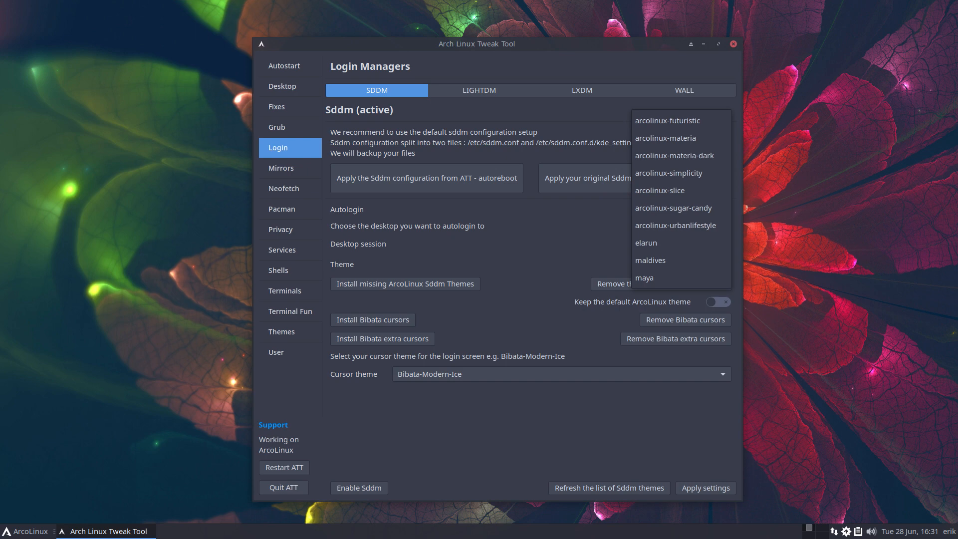
# Save arcolinux-futuristic as the login theme with the forest sunset wallpaper as background
pyautogui.click(681, 121)
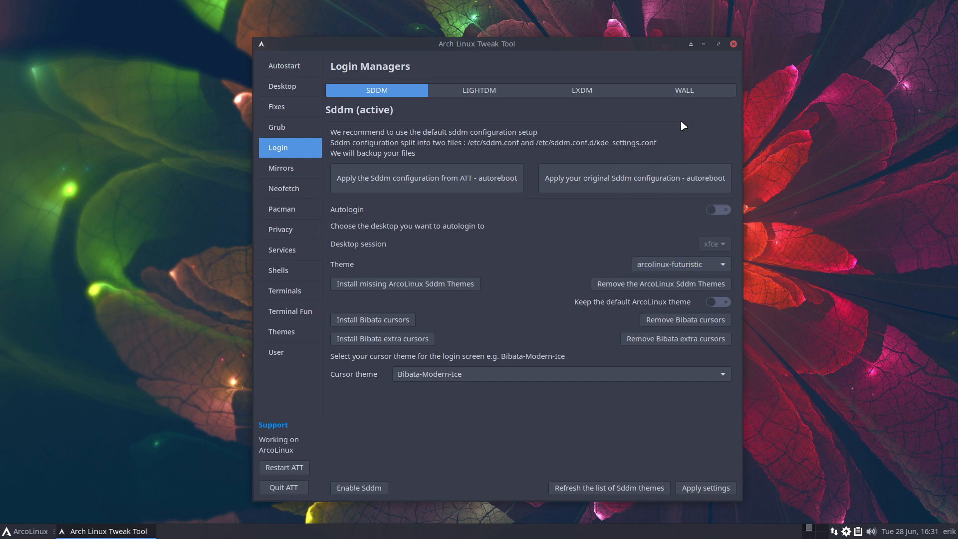
pyautogui.click(708, 487)
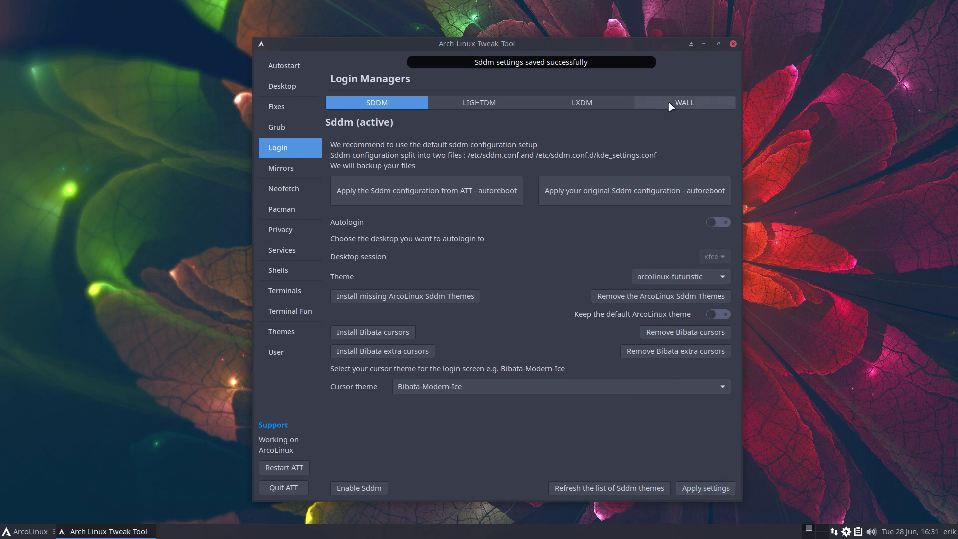
pyautogui.click(673, 110)
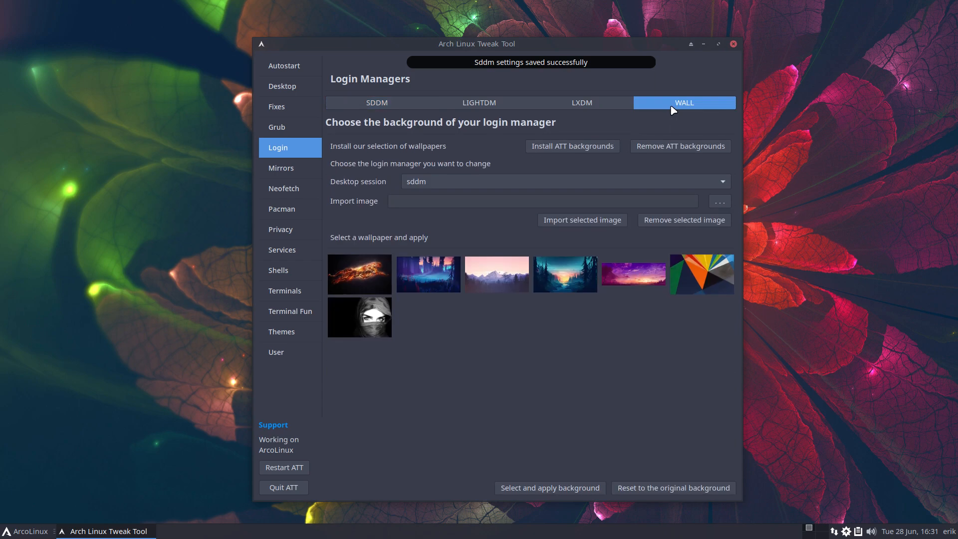
pyautogui.click(577, 252)
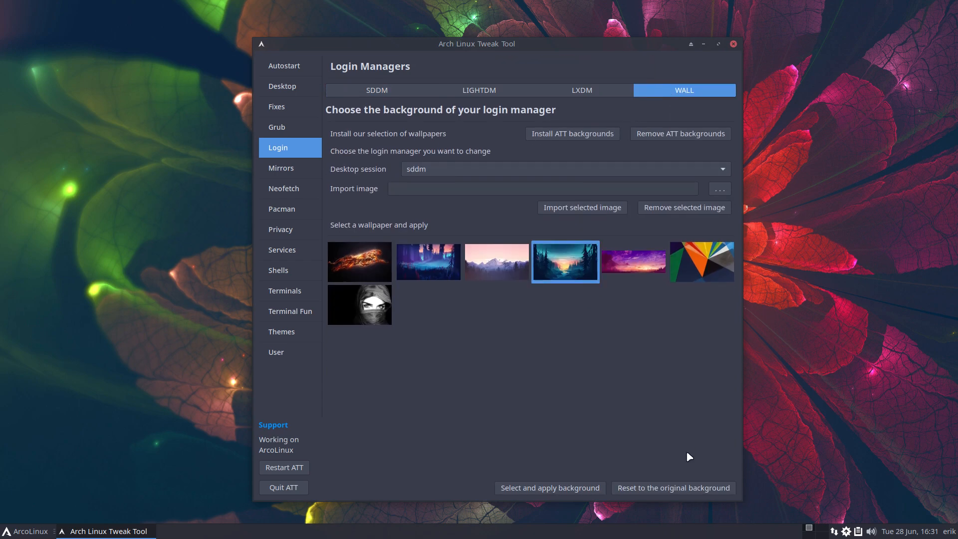
pyautogui.click(579, 487)
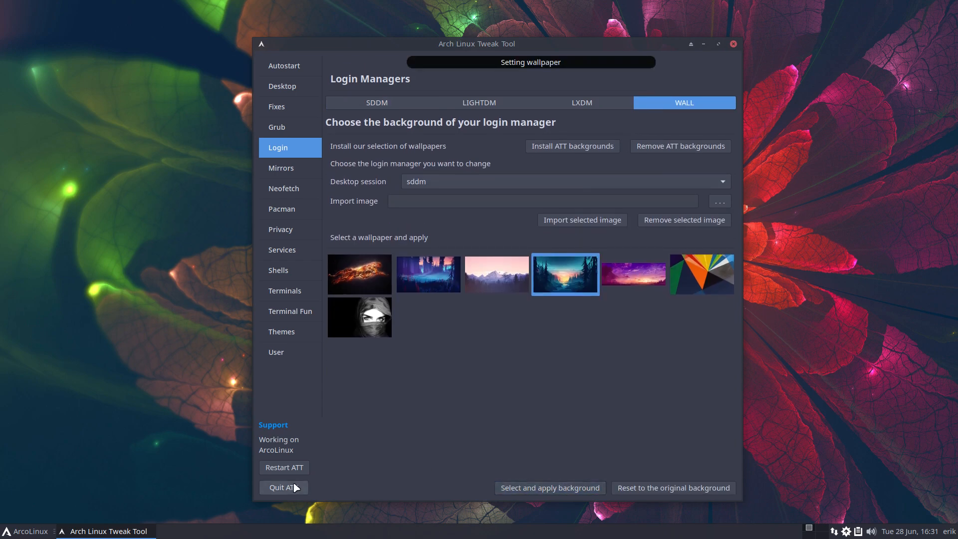
# Quit the tool, log out, sign back in, and authenticate the tweak tool again
pyautogui.click(295, 487)
pyautogui.click(47, 531)
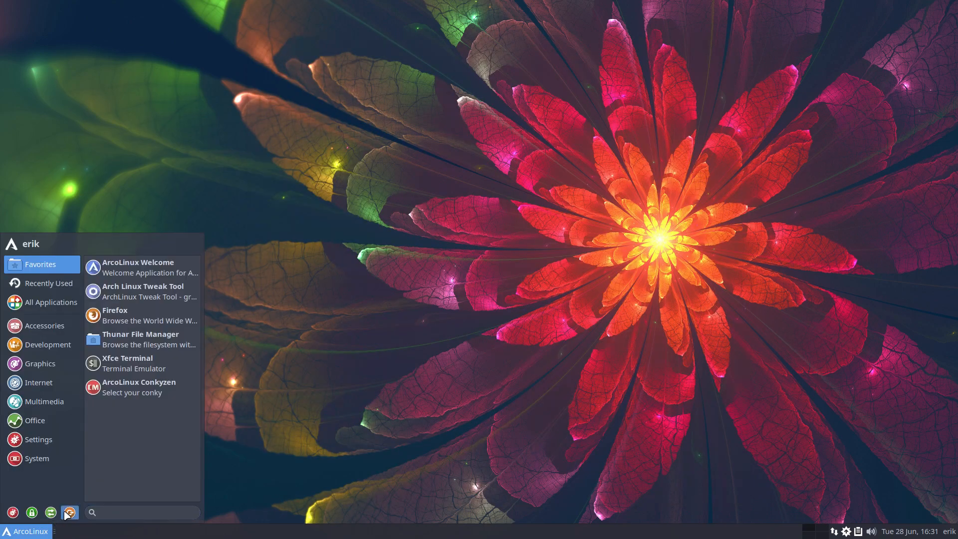
pyautogui.click(69, 512)
pyautogui.click(426, 224)
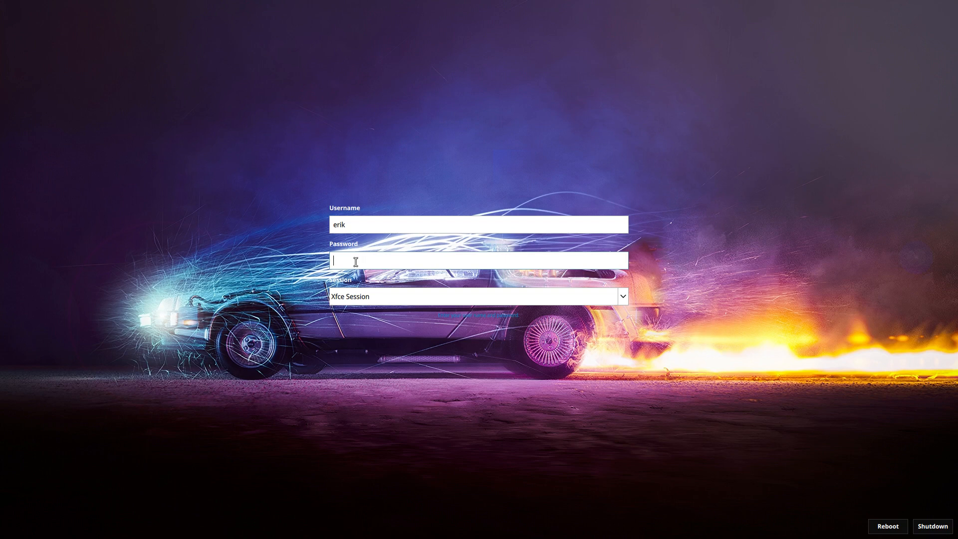
pyautogui.write('****')
pyautogui.press('Return')
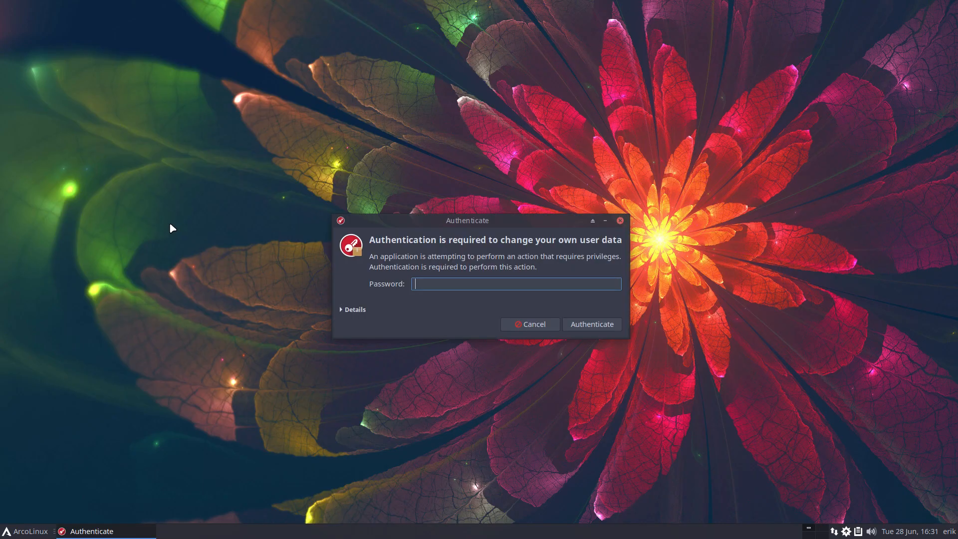
pyautogui.write('****')
pyautogui.press('Return')
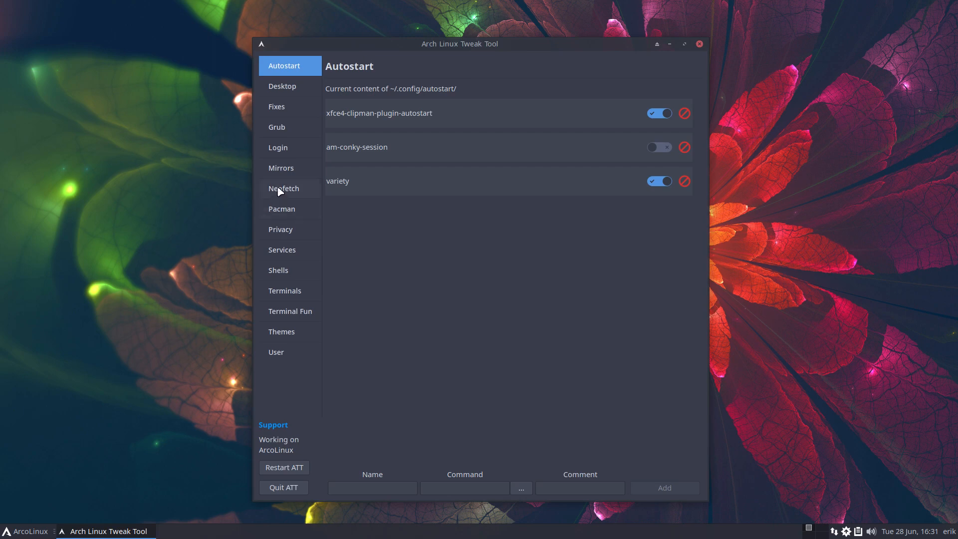
# Apply the forest sunset picture as the SDDM login background
pyautogui.click(287, 151)
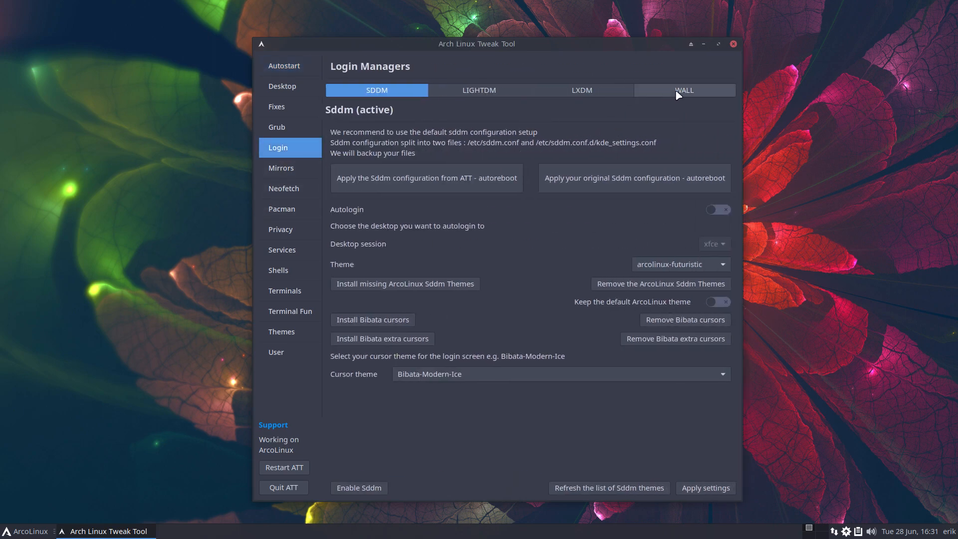
pyautogui.click(701, 95)
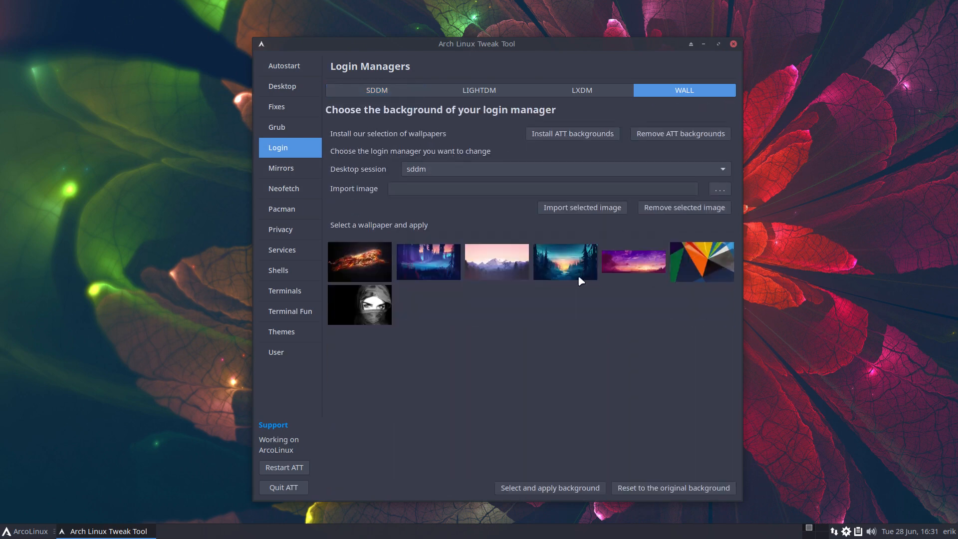
pyautogui.click(574, 265)
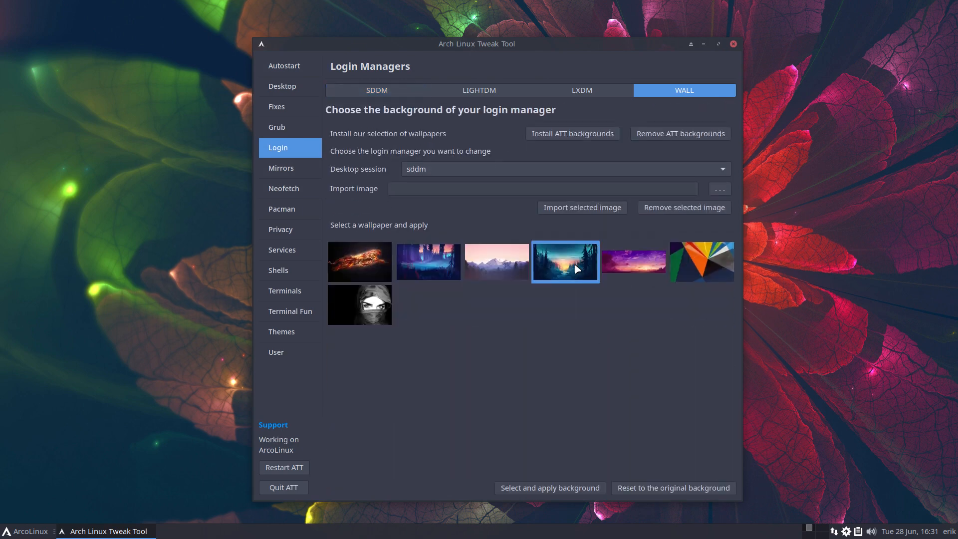
pyautogui.click(554, 488)
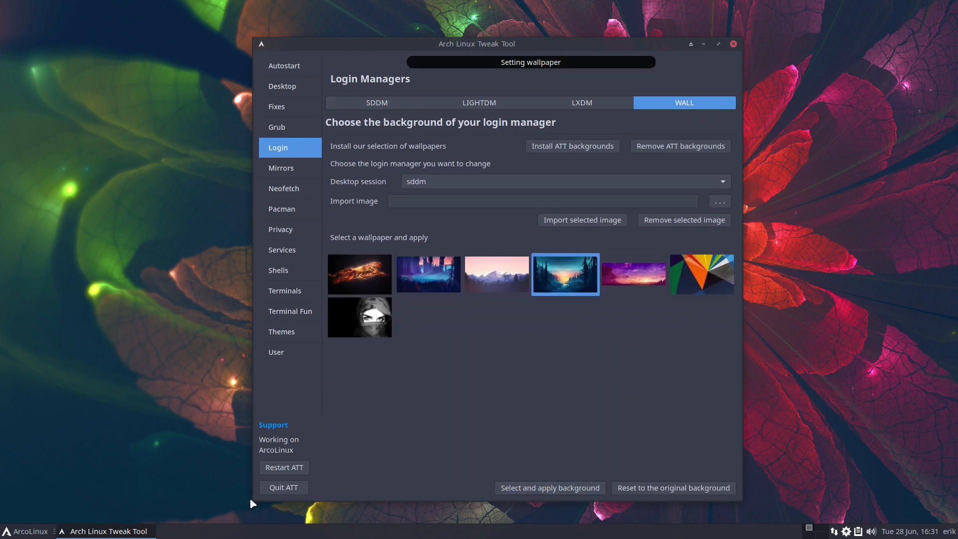
# Close the tweak tool, log out, and sign back in with the password
pyautogui.click(281, 488)
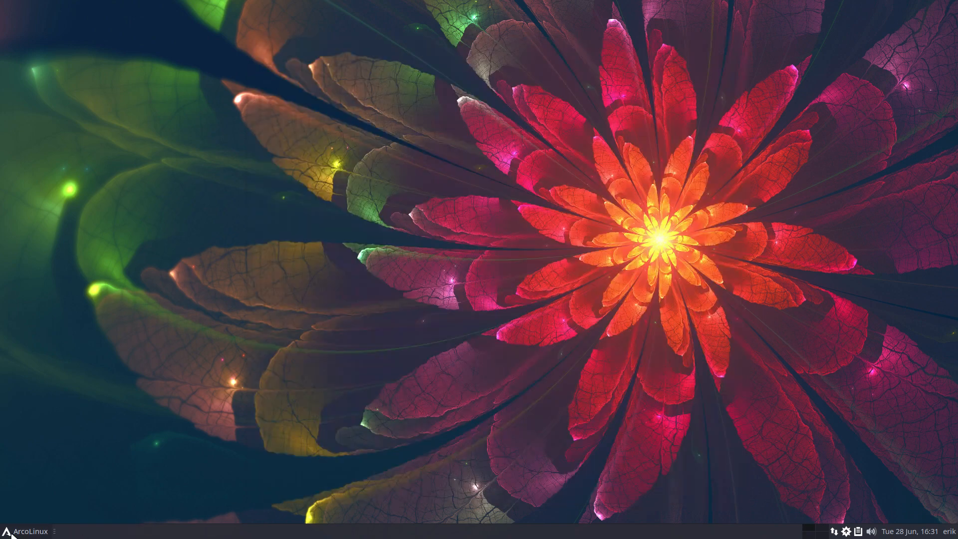
pyautogui.click(25, 531)
pyautogui.click(69, 512)
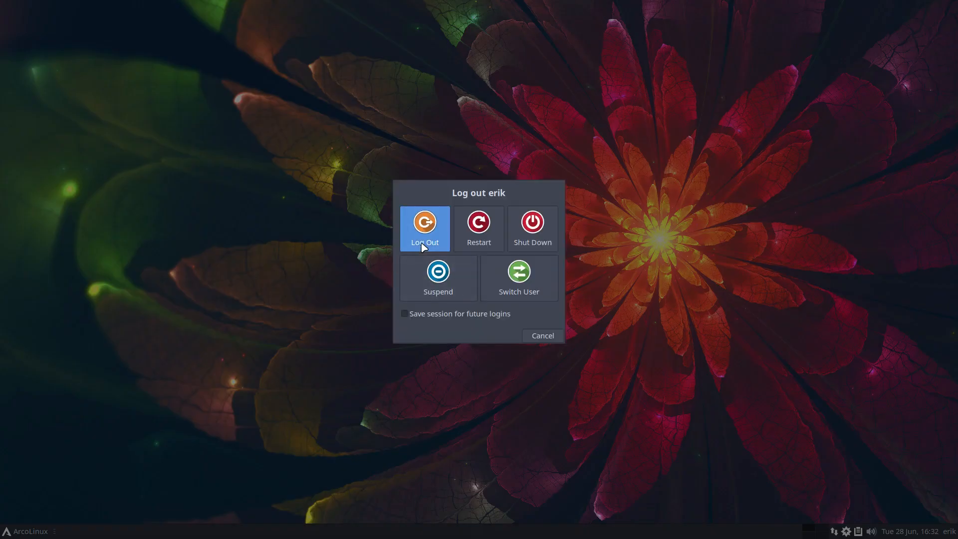
pyautogui.click(423, 217)
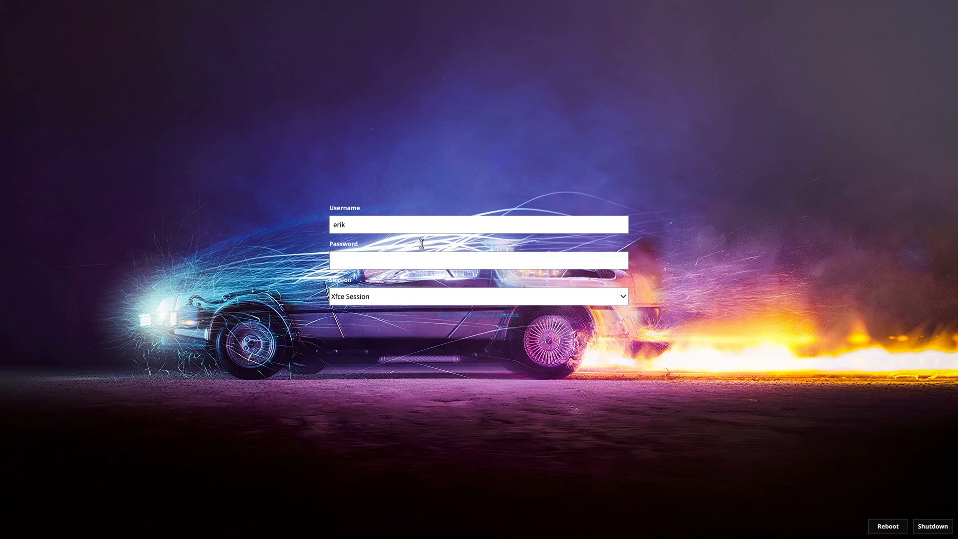
pyautogui.write('****')
pyautogui.press('Return')
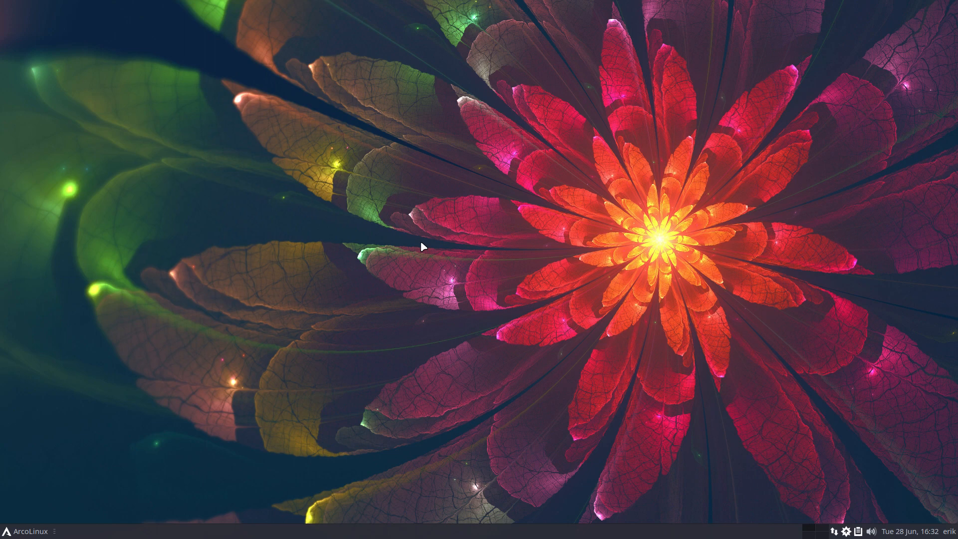
# Open /etc/sddm.conf.d/kde_settings.conf and select the current theme name arcolinux-futuristic
pyautogui.press('super+shift+Return')
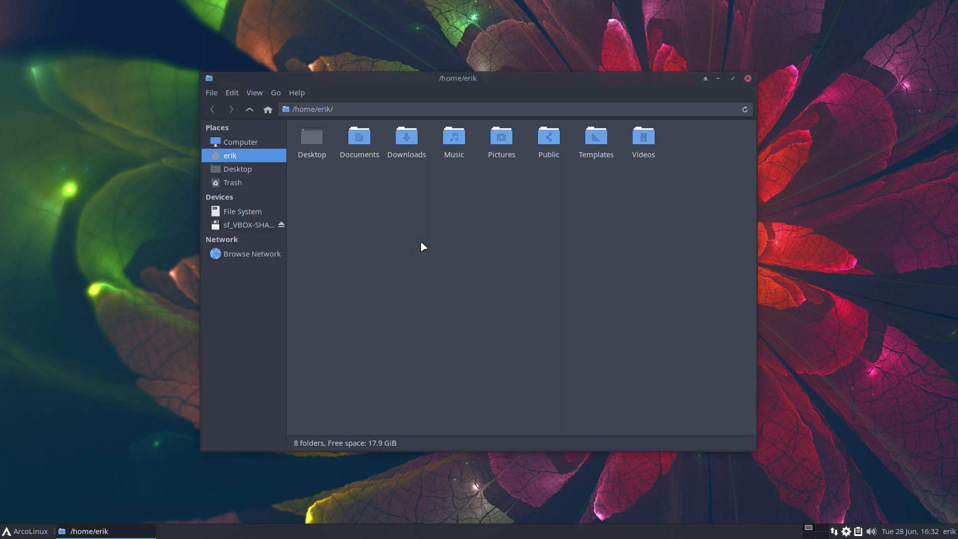
pyautogui.click(274, 215)
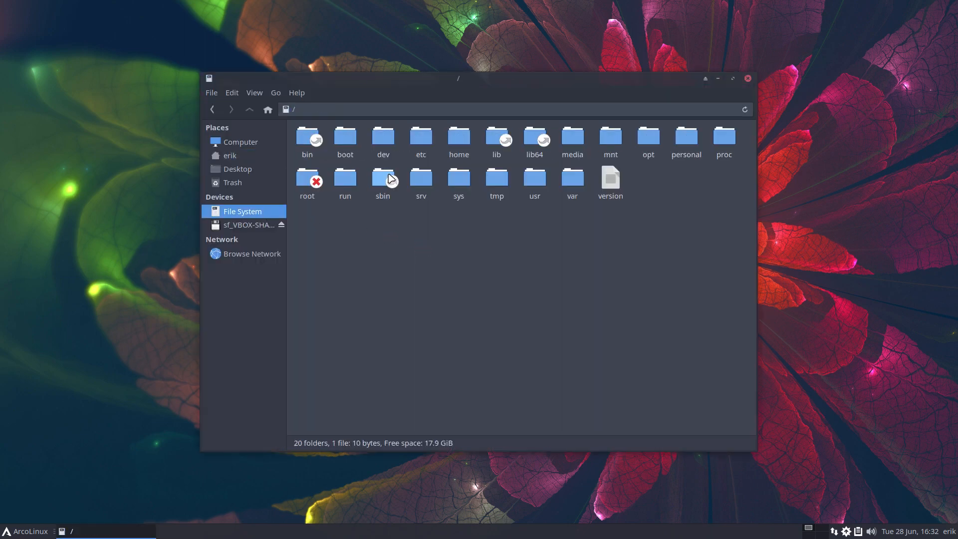
pyautogui.doubleClick(424, 145)
pyautogui.write('sddm')
pyautogui.doubleClick(647, 420)
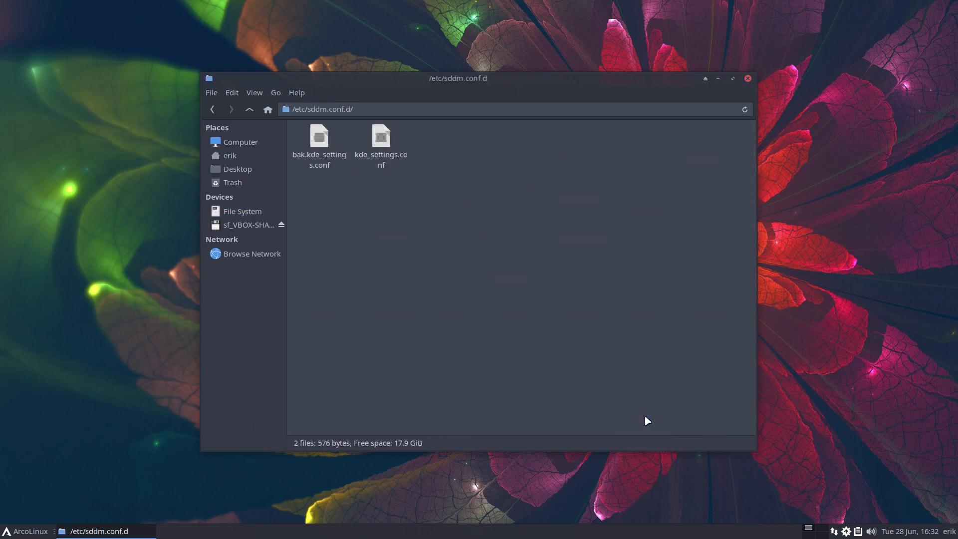
pyautogui.doubleClick(397, 151)
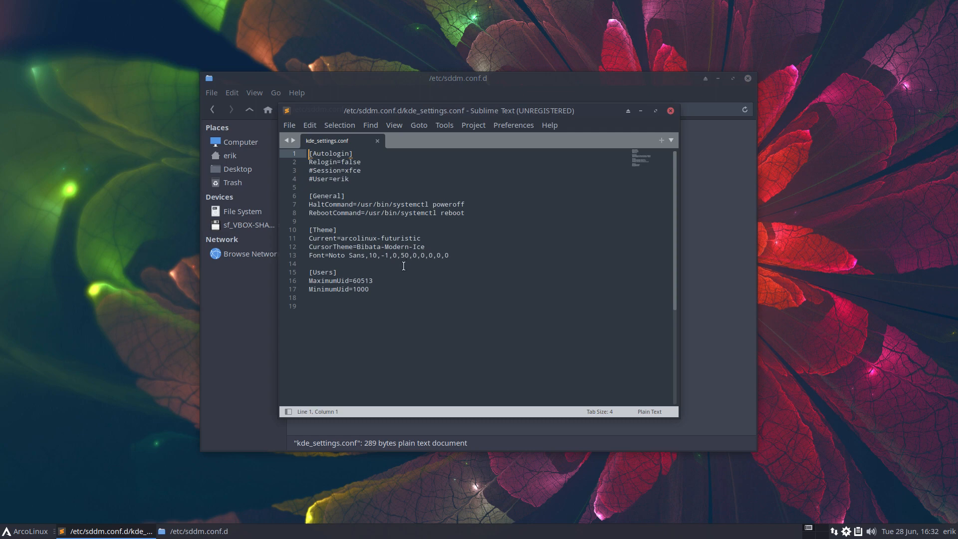
pyautogui.moveTo(340, 238); pyautogui.dragTo(422, 238)
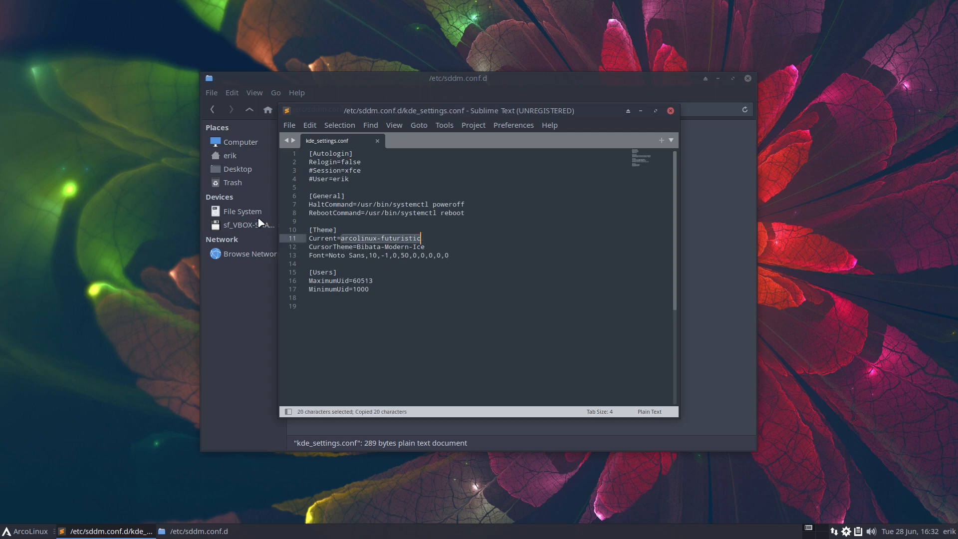
# Browse to /usr/share/sddm/themes/arcolinux-futuristic and select theme.conf.user
pyautogui.click(243, 211)
pyautogui.doubleClick(538, 182)
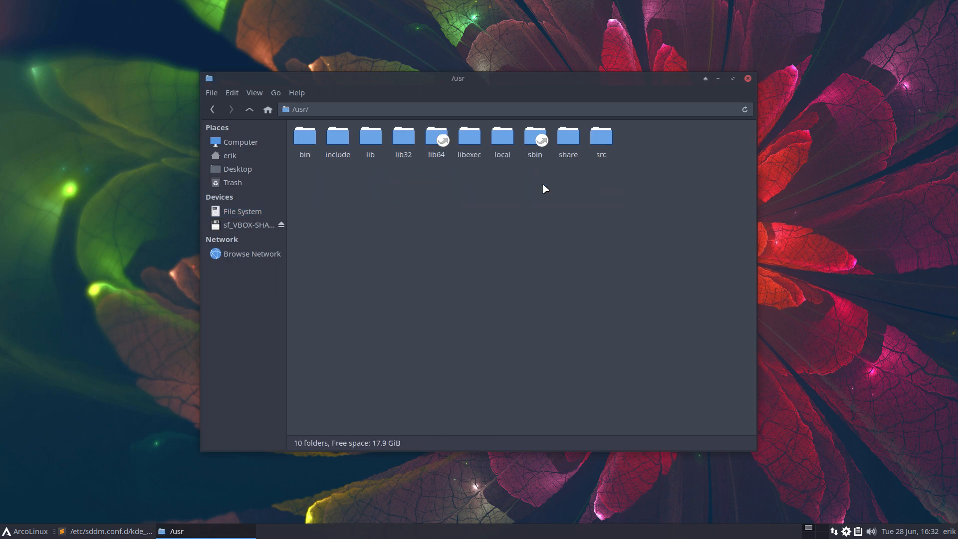
pyautogui.doubleClick(566, 144)
pyautogui.write('sddm')
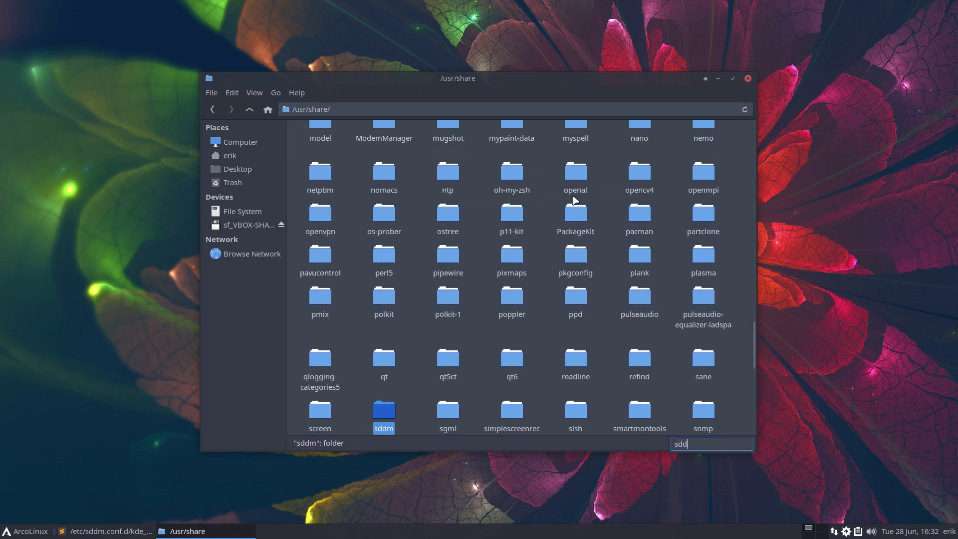
pyautogui.doubleClick(455, 140)
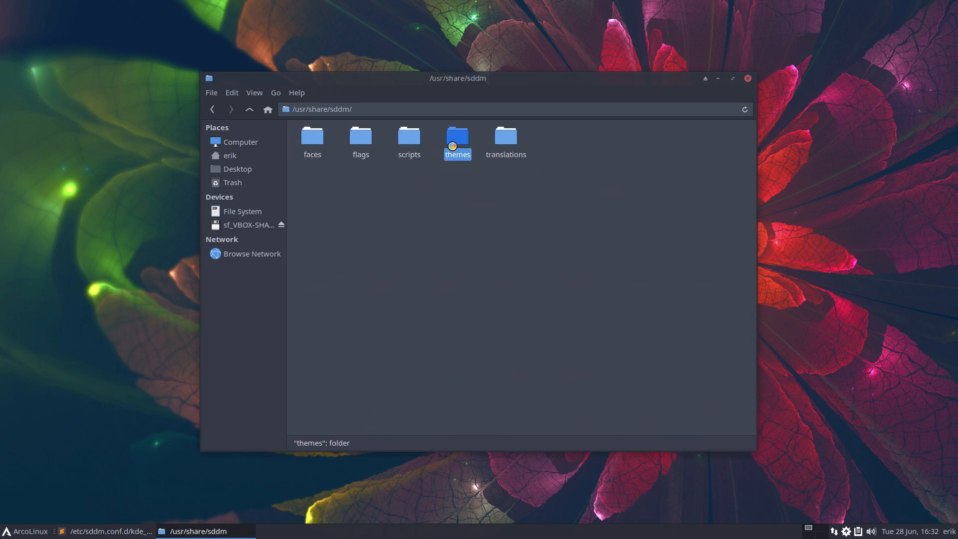
pyautogui.doubleClick(332, 142)
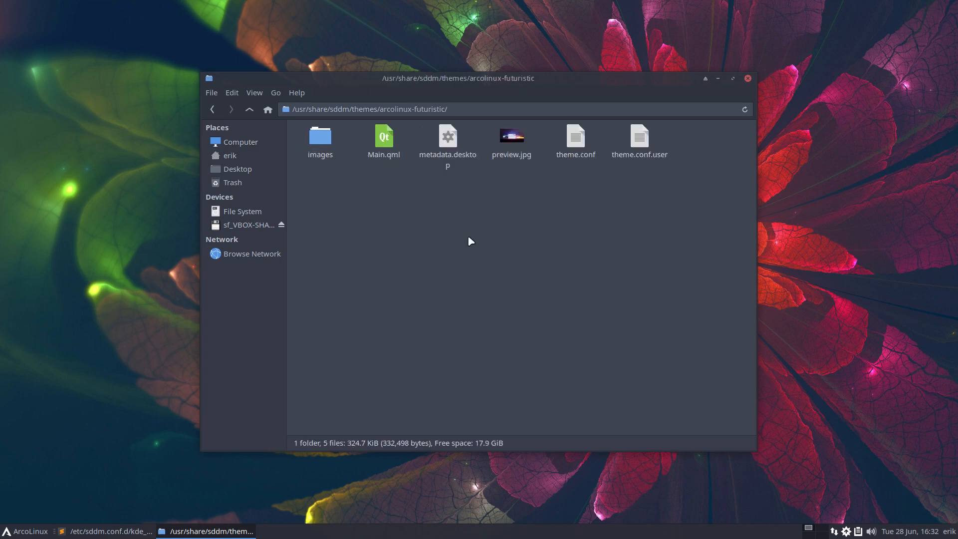
pyautogui.click(638, 151)
# Open theme.conf.user and theme.conf as tabs in Sublime Text
pyautogui.doubleClick(638, 152)
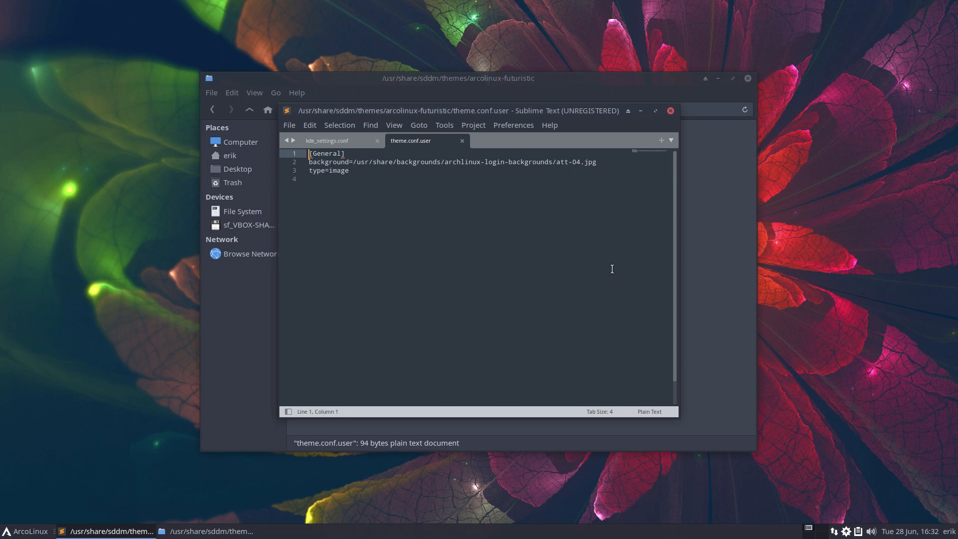
pyautogui.moveTo(598, 111); pyautogui.dragTo(636, 191)
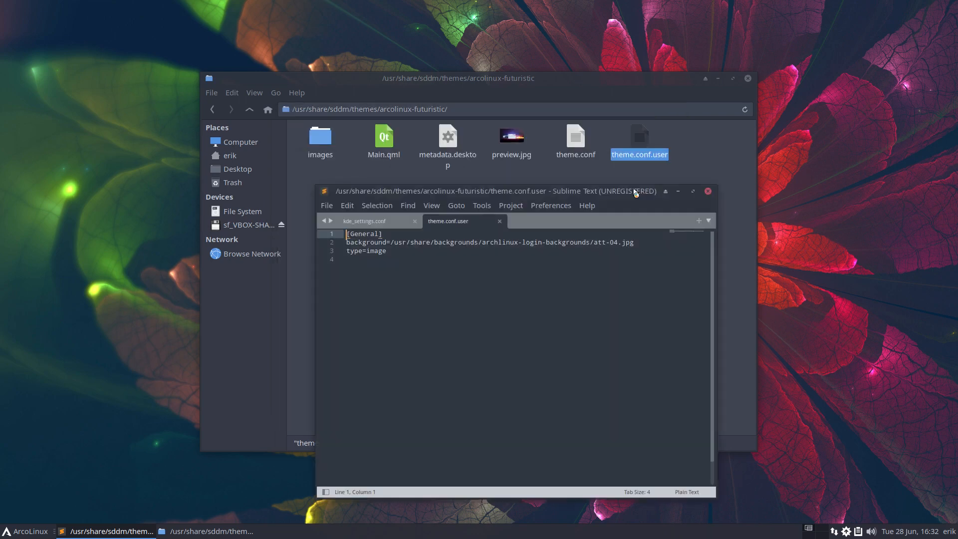
pyautogui.doubleClick(576, 143)
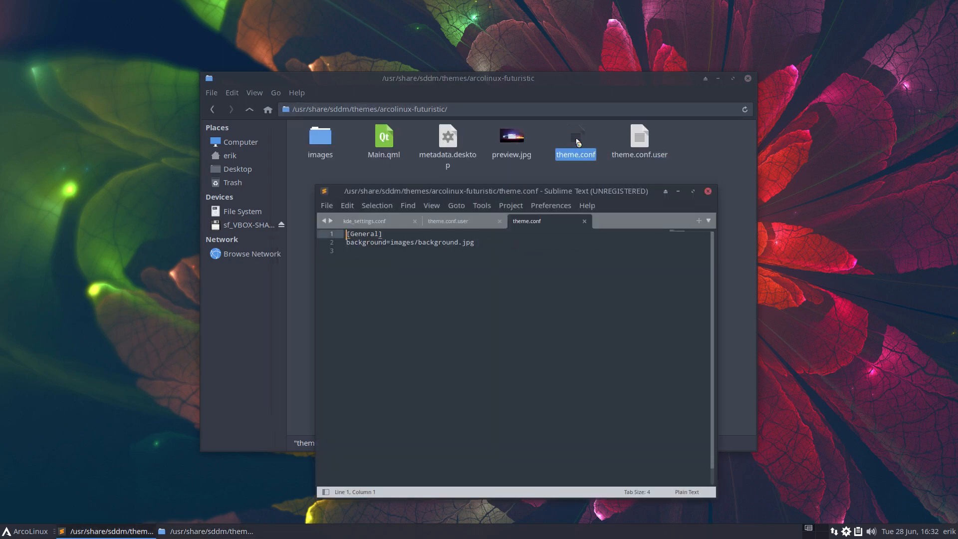
pyautogui.doubleClick(644, 146)
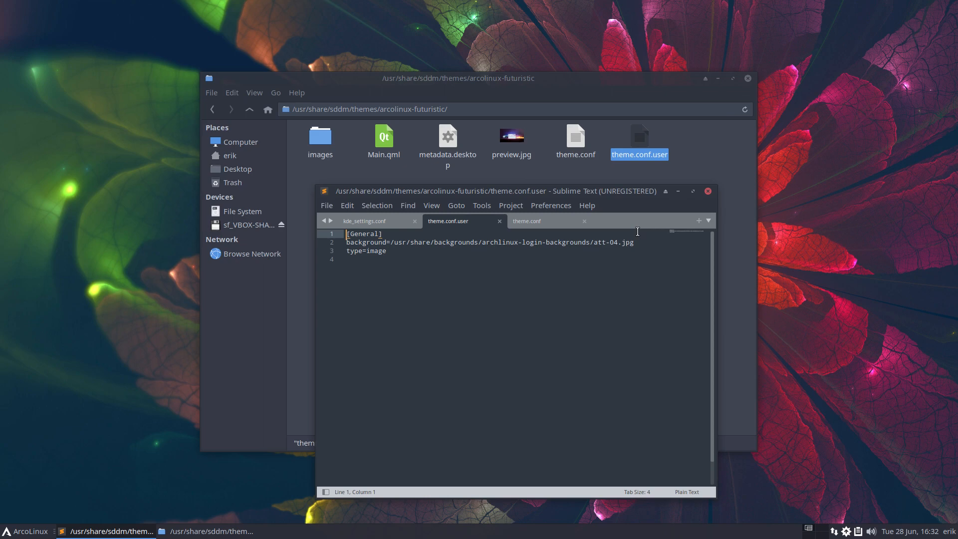
# Highlight 04 in att-04.jpg and compare it against theme.conf's background setting
pyautogui.doubleClick(613, 242)
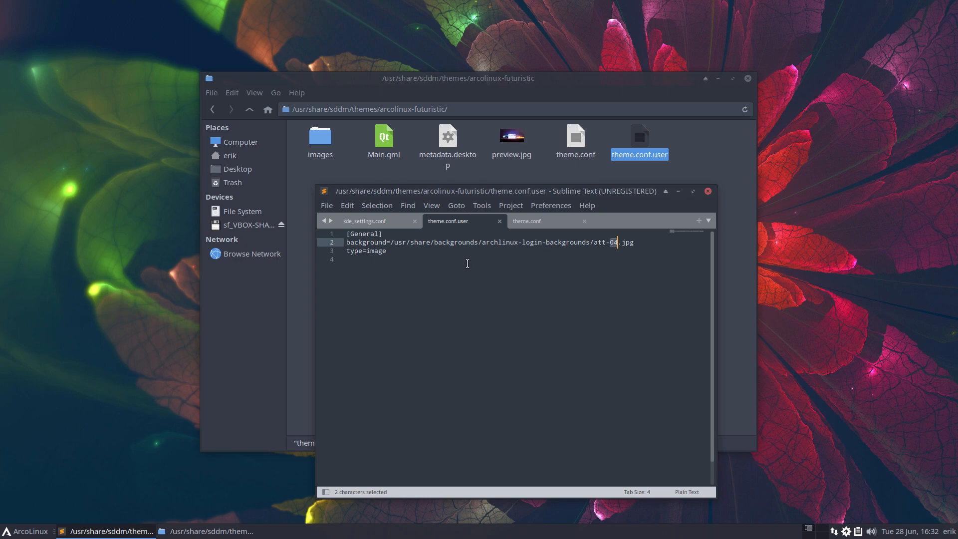
pyautogui.doubleClick(576, 145)
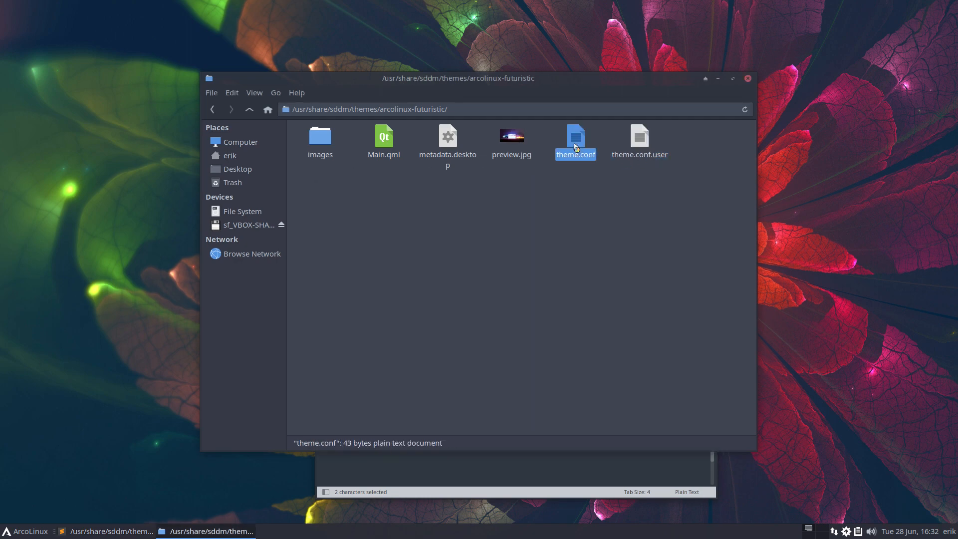
pyautogui.doubleClick(639, 143)
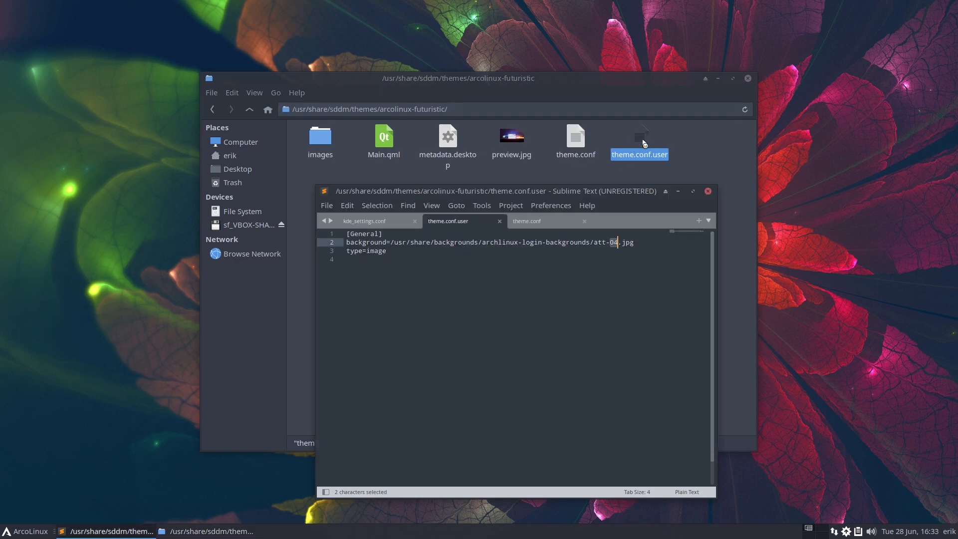
pyautogui.doubleClick(576, 145)
pyautogui.doubleClick(644, 145)
# Close Sublime Text, log out, and sign back in at the glowing-car login screen
pyautogui.click(707, 191)
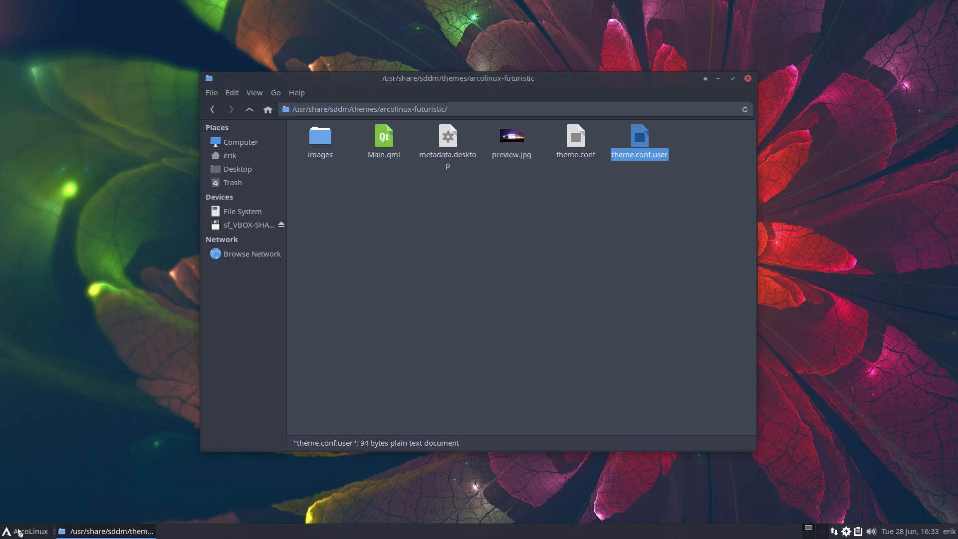
pyautogui.click(39, 529)
pyautogui.click(69, 512)
pyautogui.click(425, 224)
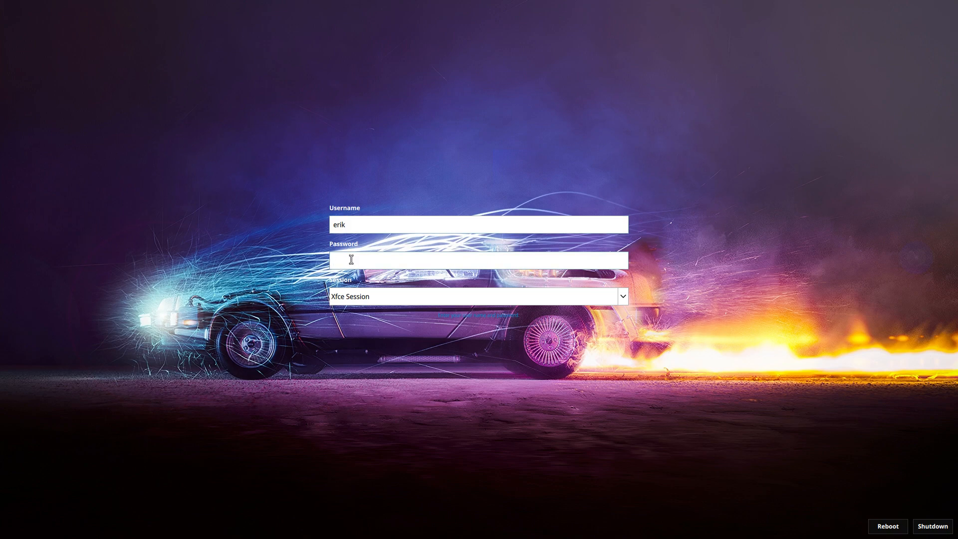
pyautogui.write('*****')
pyautogui.press('Return')
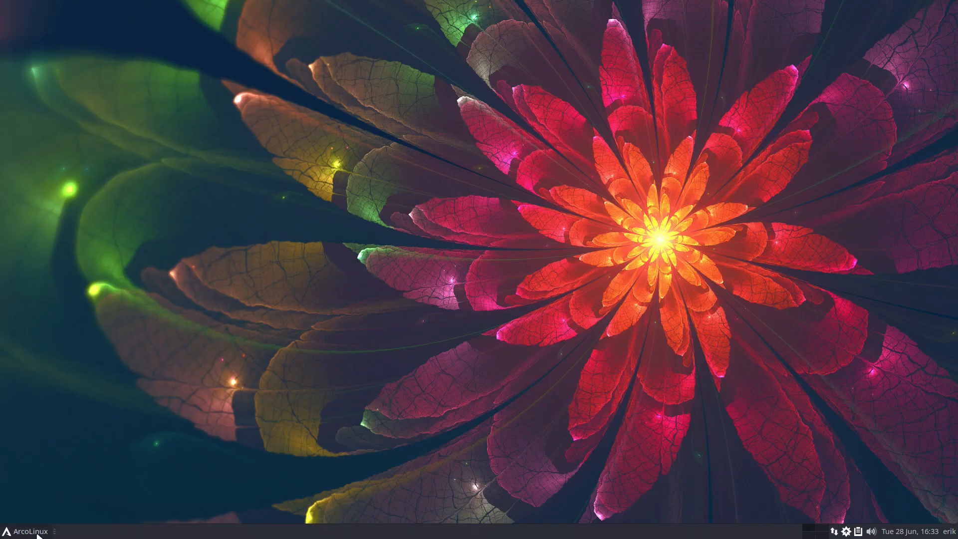
pyautogui.click(25, 531)
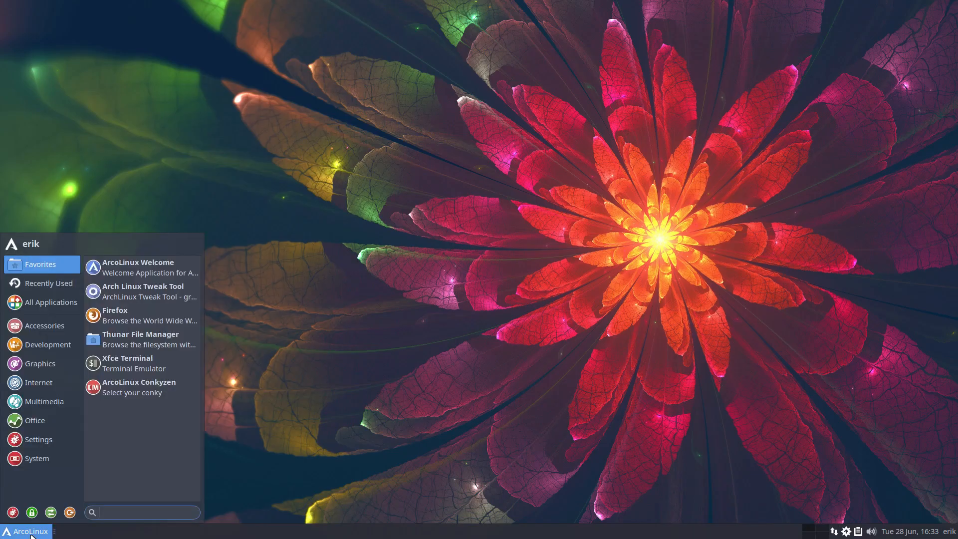